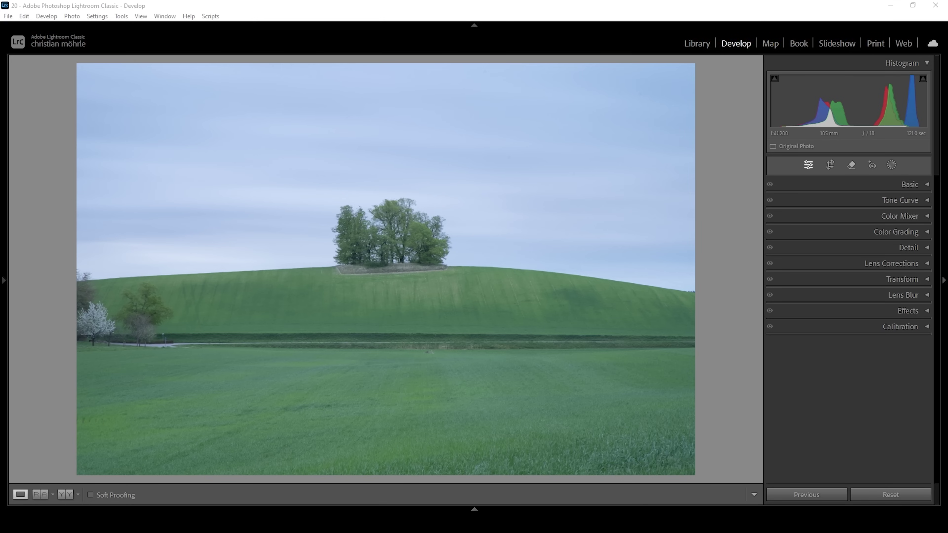
- Change the photo's profile to Adobe Standard in the Basic adjustments
{"action": "left_click", "coordinate": [909, 184]}
{"action": "left_click", "coordinate": [822, 218]}
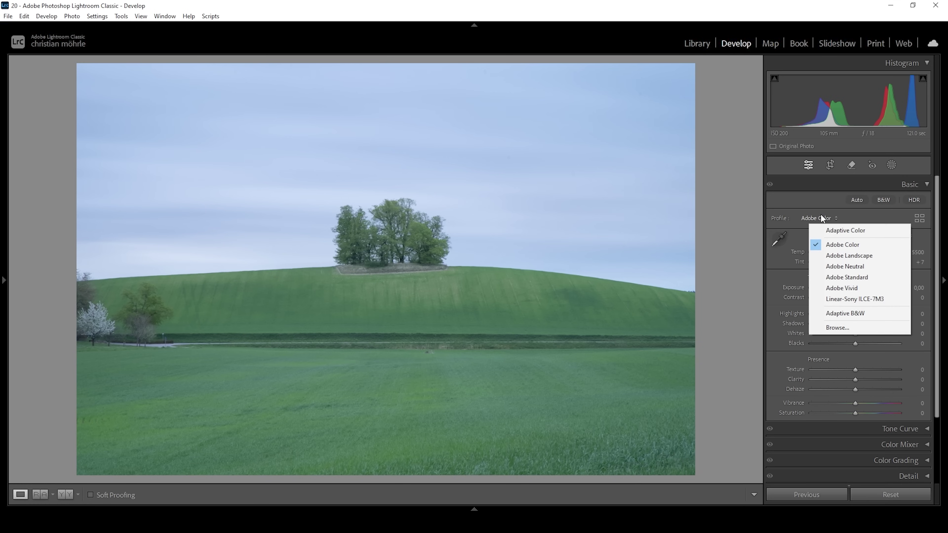
{"action": "left_click", "coordinate": [849, 279]}
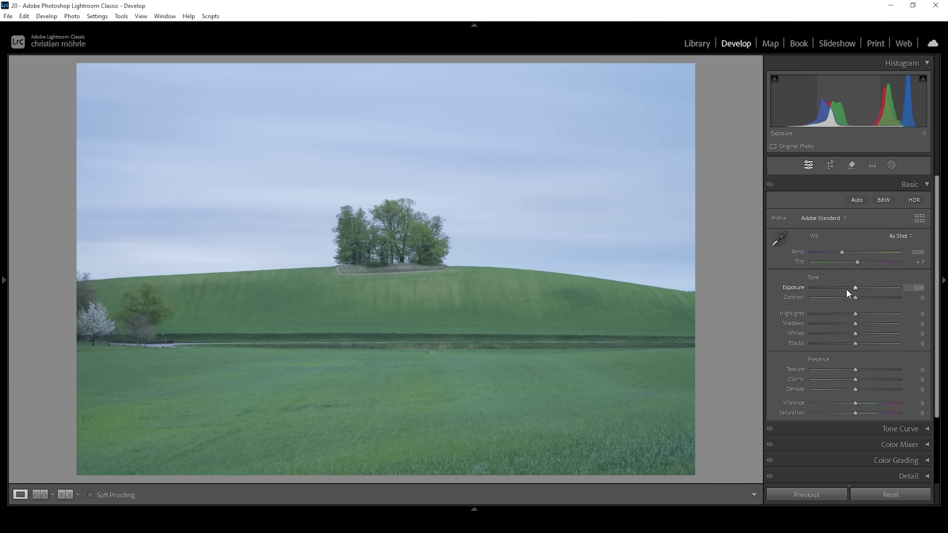
- Set the photo's basic tone to Exposure −0,45; Highlights −100; Shadows −7; Whites +18; Blacks −7
{"action": "left_click_drag", "start_coordinate": [854, 288], "coordinate": [848, 288]}
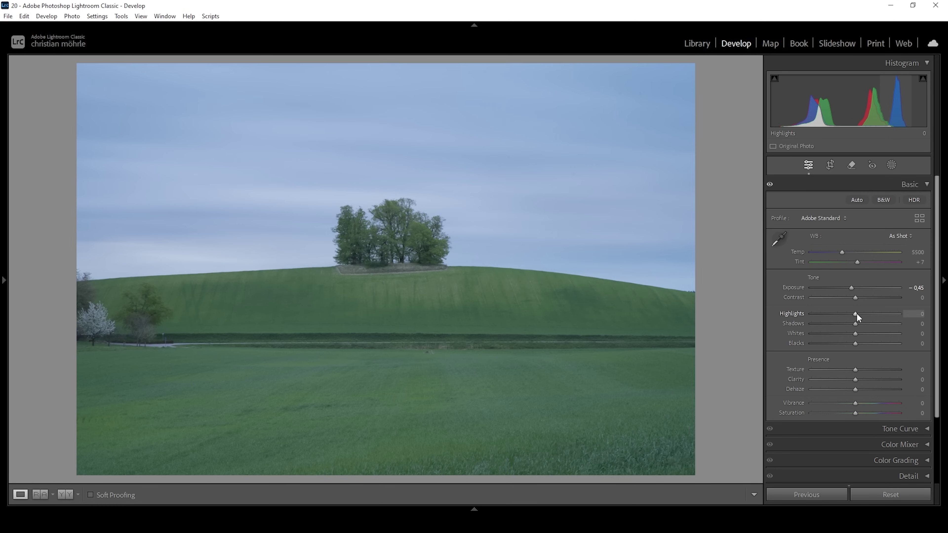
{"action": "left_click_drag", "start_coordinate": [856, 314], "coordinate": [739, 314]}
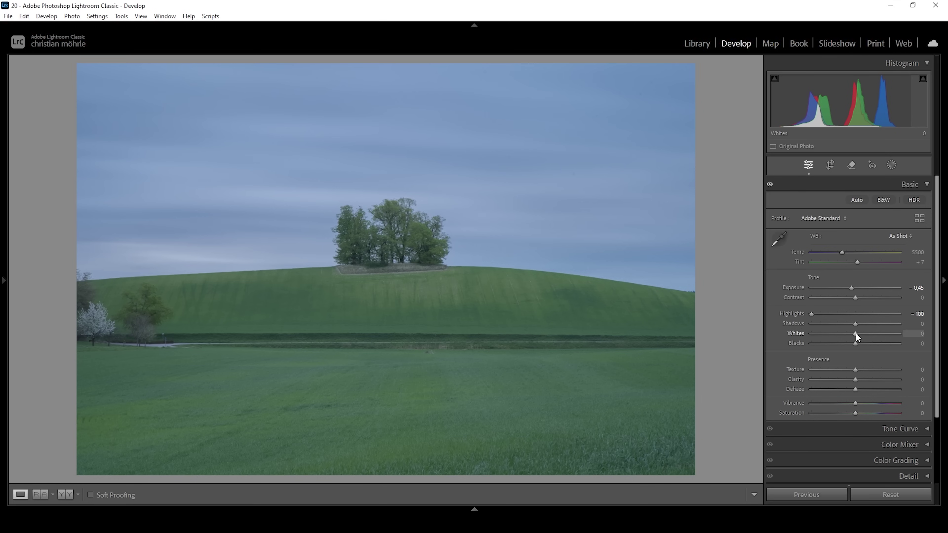
{"action": "left_click_drag", "start_coordinate": [859, 334], "coordinate": [865, 336]}
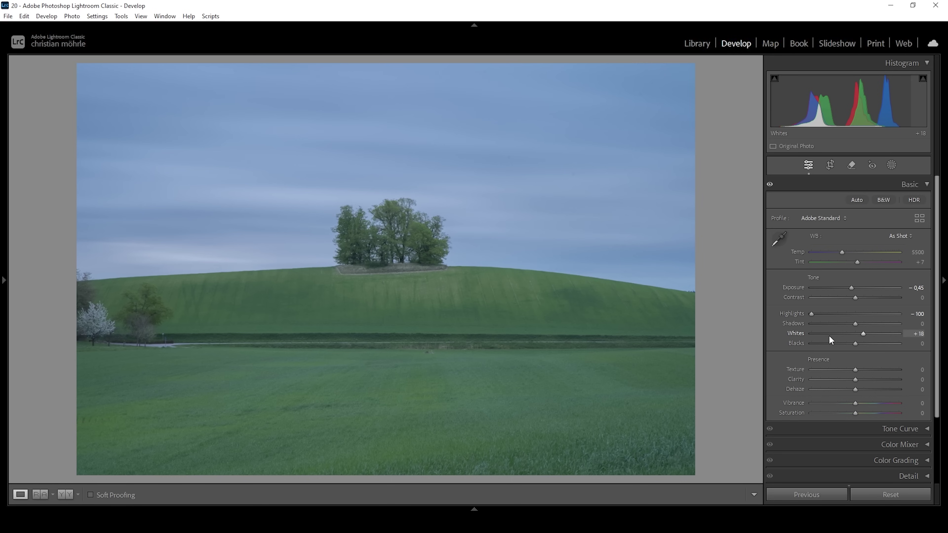
{"action": "left_click_drag", "start_coordinate": [854, 324], "coordinate": [850, 323]}
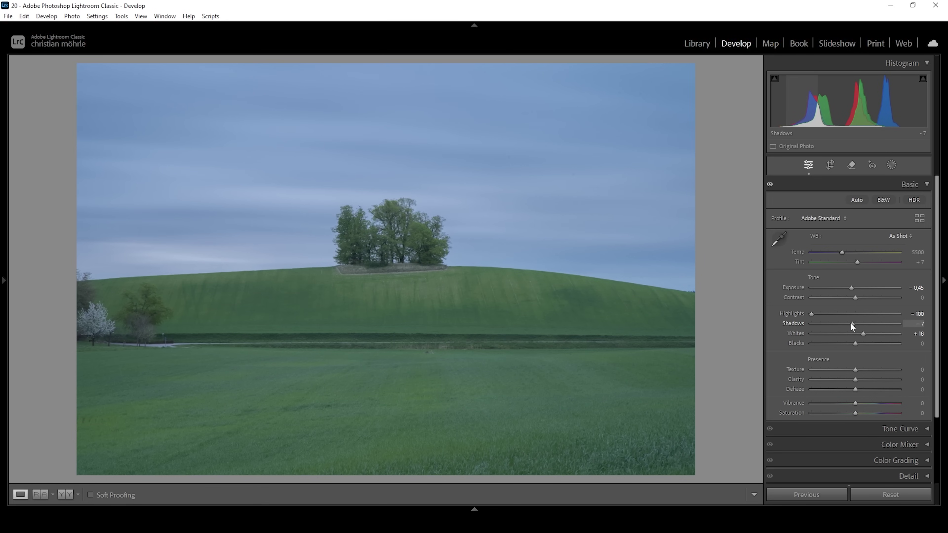
{"action": "left_click_drag", "start_coordinate": [855, 344], "coordinate": [853, 343]}
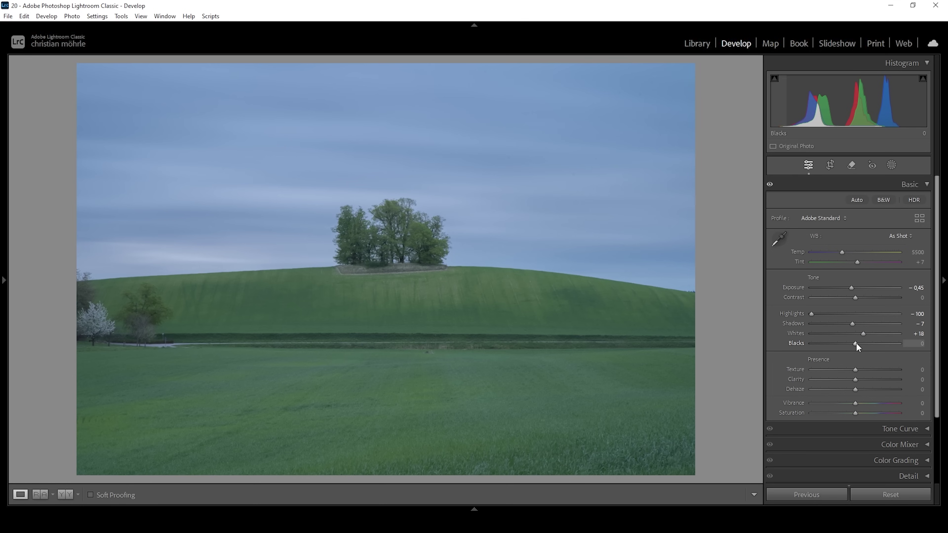
{"action": "left_click_drag", "start_coordinate": [852, 344], "coordinate": [854, 346]}
- Adjust the white balance to a Temp of 6400 and a Tint of 0
{"action": "left_click", "coordinate": [843, 252]}
{"action": "left_click_drag", "start_coordinate": [843, 252], "coordinate": [851, 253]}
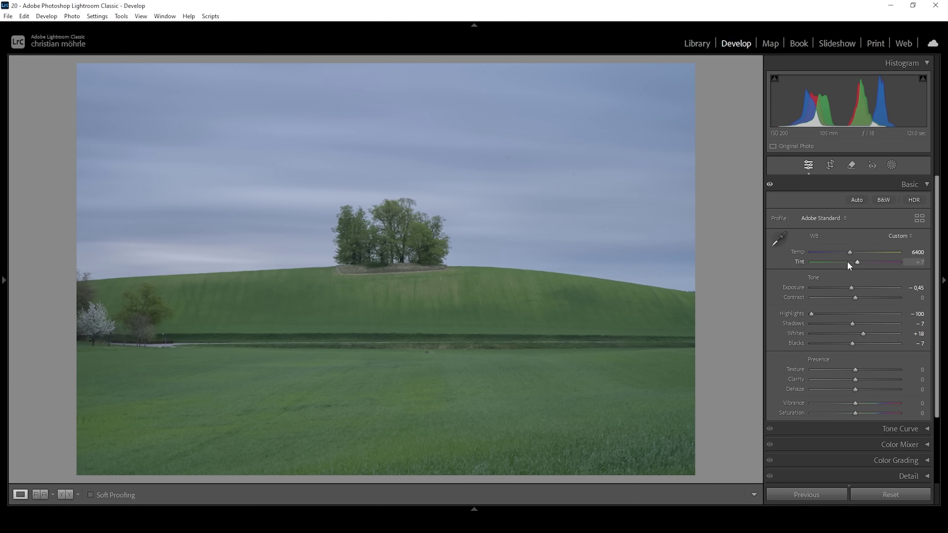
{"action": "left_click_drag", "start_coordinate": [857, 261], "coordinate": [855, 264]}
- Set Texture to +4, Clarity to −8, Vibrance to +13 and Saturation to +6, and compare the photo before and after
{"action": "left_click_drag", "start_coordinate": [855, 403], "coordinate": [861, 405]}
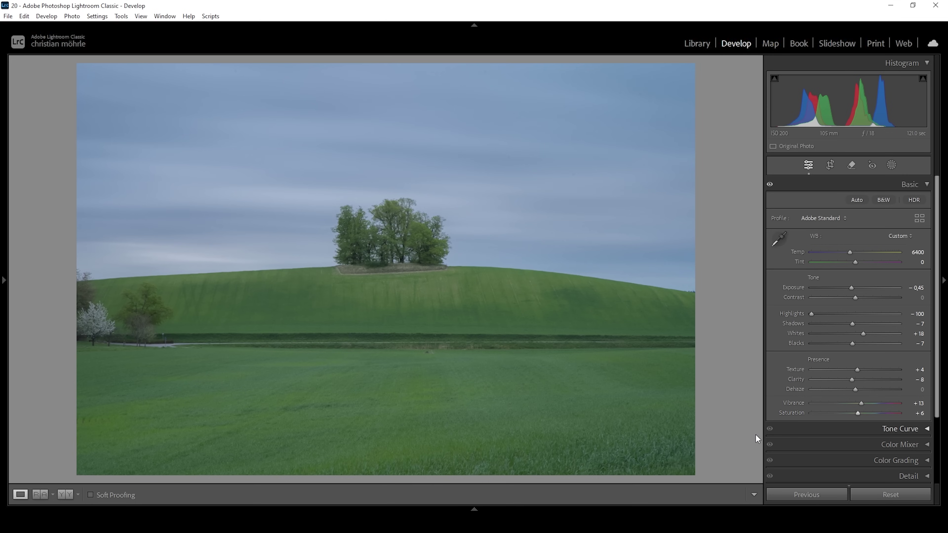
{"action": "left_click", "coordinate": [73, 496]}
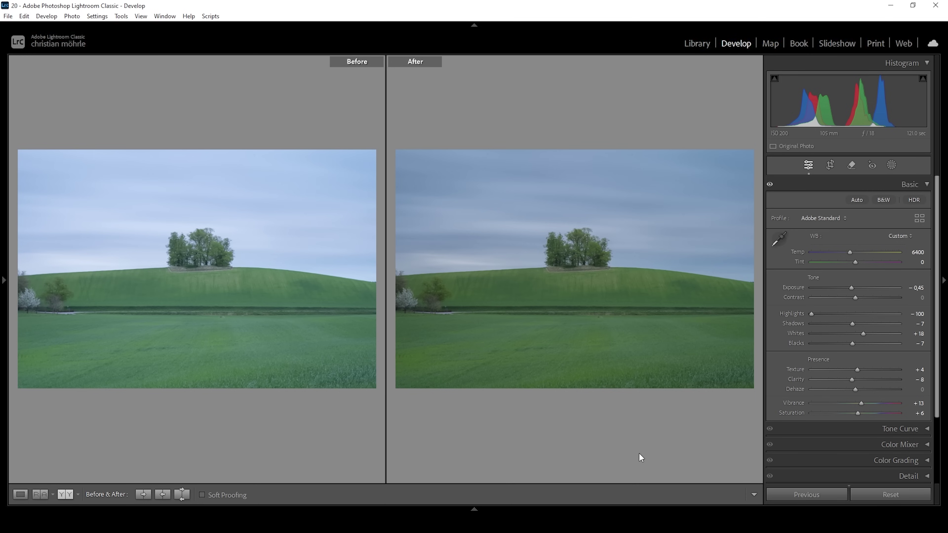
{"action": "left_click", "coordinate": [20, 495]}
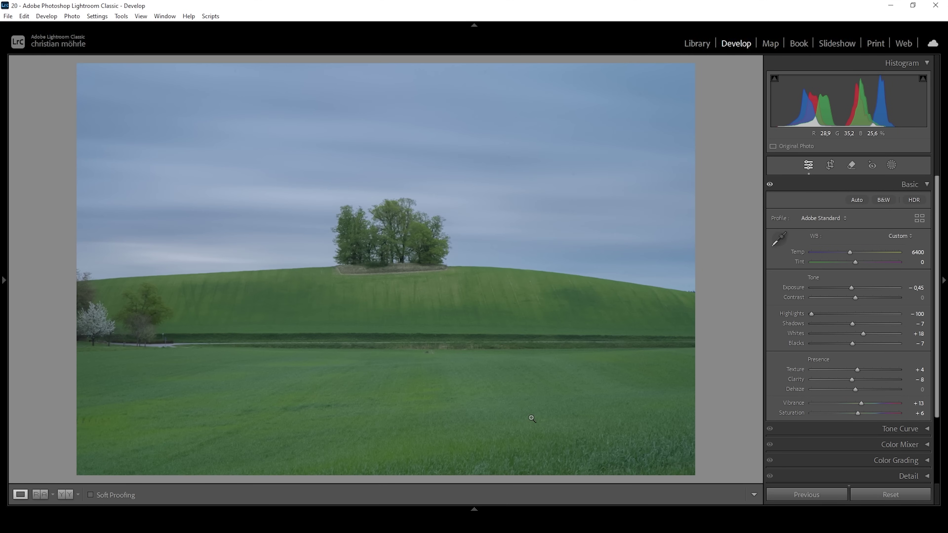
- Create a linear gradient mask covering the upper sky down to the trees, and subtract the subject from it
{"action": "left_click", "coordinate": [892, 167]}
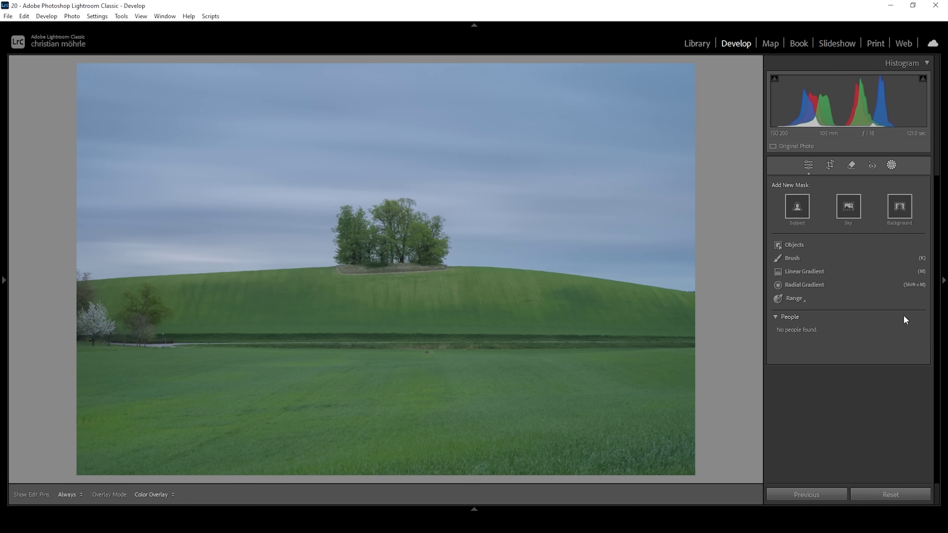
{"action": "left_click", "coordinate": [808, 273]}
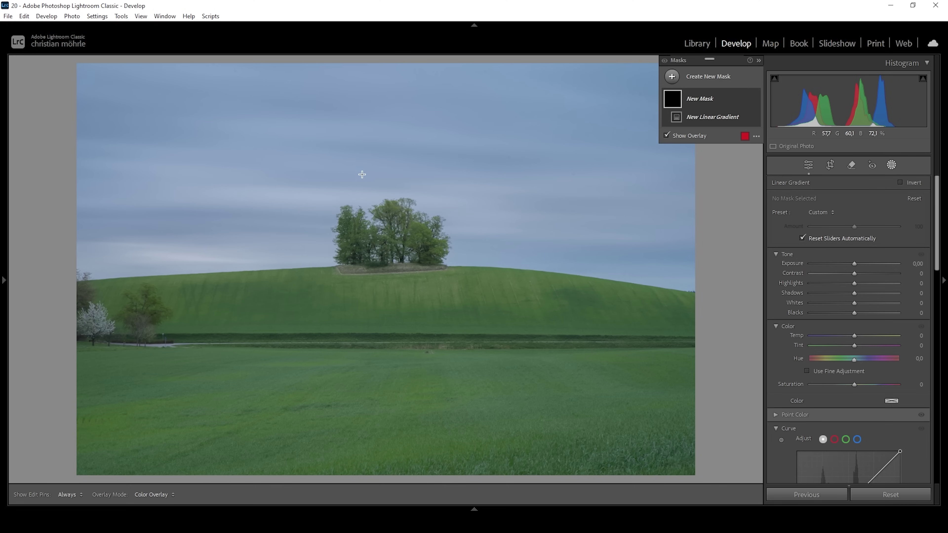
{"action": "left_click_drag", "start_coordinate": [377, 169], "coordinate": [380, 139]}
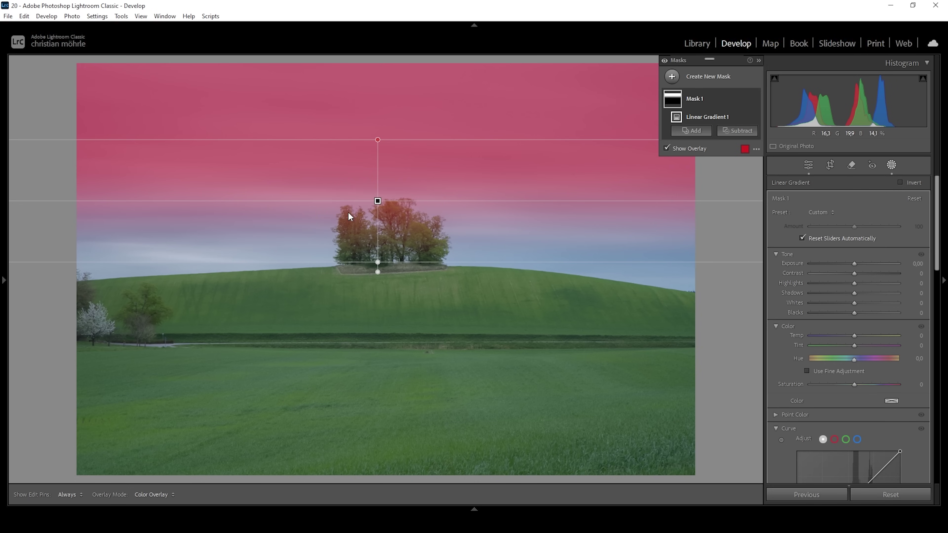
{"action": "left_click", "coordinate": [739, 131]}
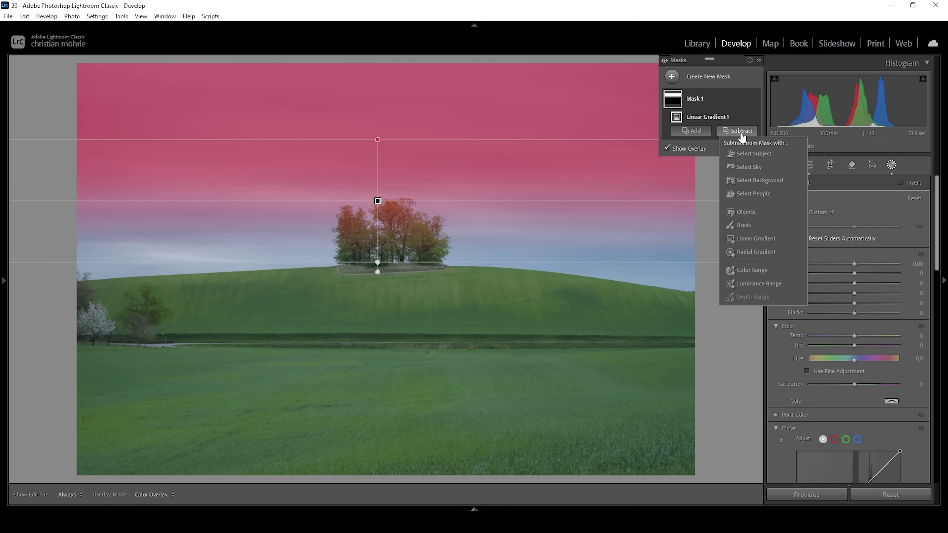
{"action": "left_click", "coordinate": [745, 154]}
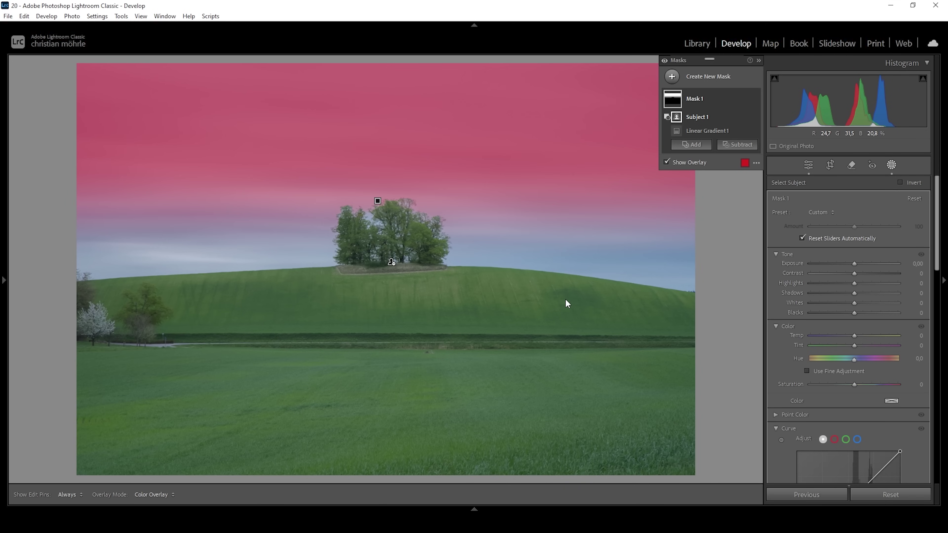
- Set the sky gradient mask's Exposure to −0,40, Contrast to 35 and Clarity to 87, and compare the photo with and without it
{"action": "left_click_drag", "start_coordinate": [852, 267], "coordinate": [868, 275]}
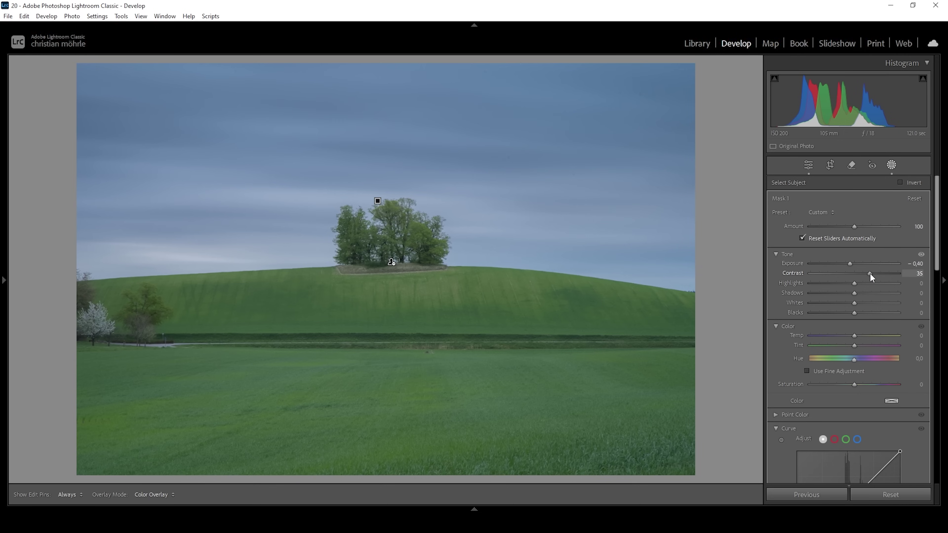
{"action": "left_click_drag", "start_coordinate": [870, 273], "coordinate": [870, 273]}
{"action": "scroll", "coordinate": [830, 347], "scroll_direction": "down", "scroll_amount": 5}
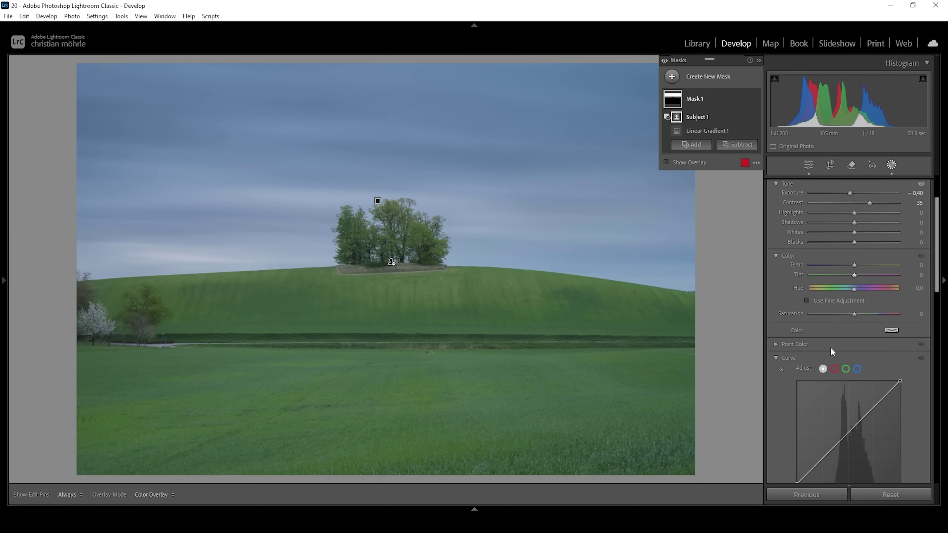
{"action": "left_click_drag", "start_coordinate": [854, 339], "coordinate": [892, 341]}
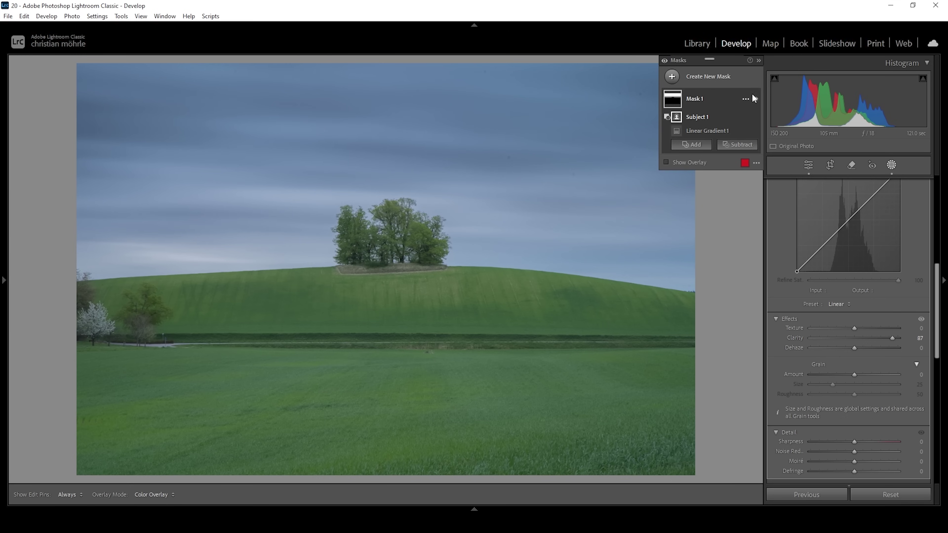
{"action": "left_click", "coordinate": [755, 97]}
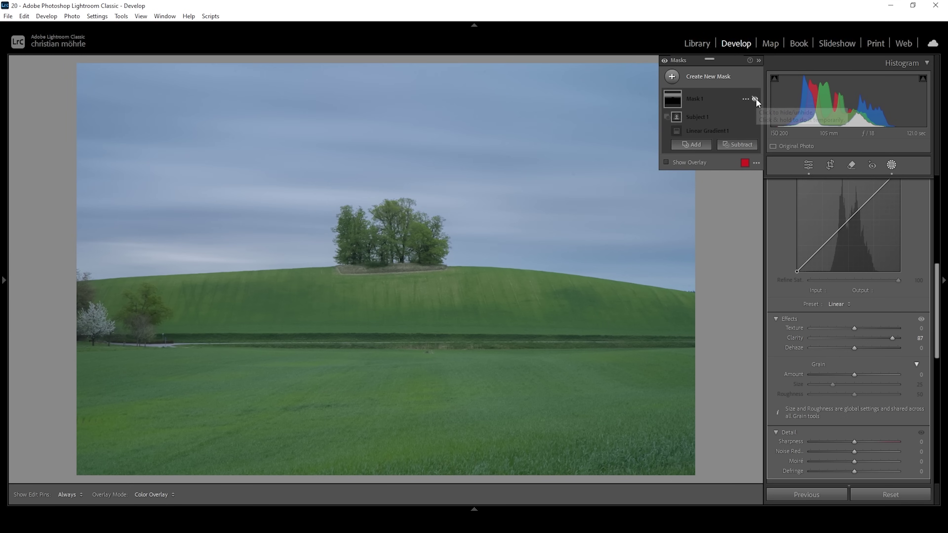
{"action": "left_click", "coordinate": [756, 97]}
{"action": "left_click", "coordinate": [755, 98]}
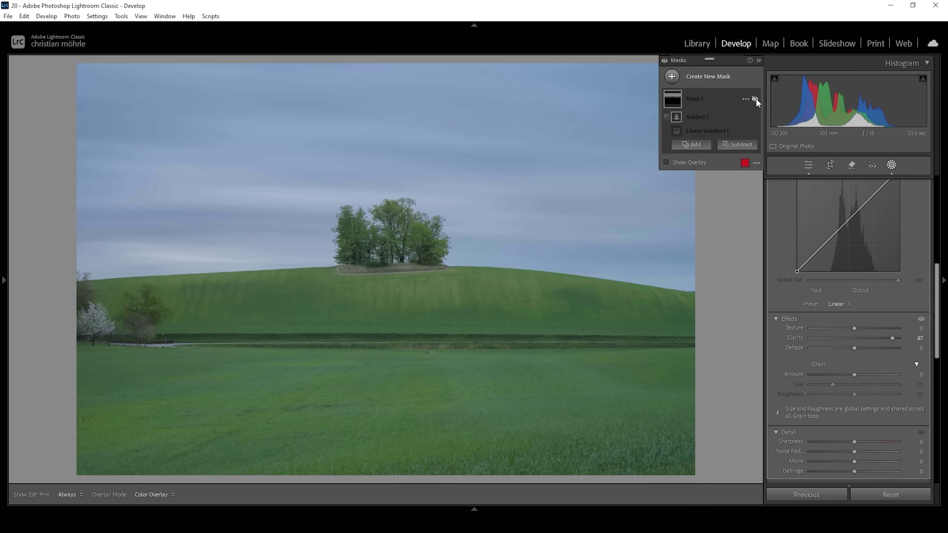
{"action": "left_click", "coordinate": [756, 97]}
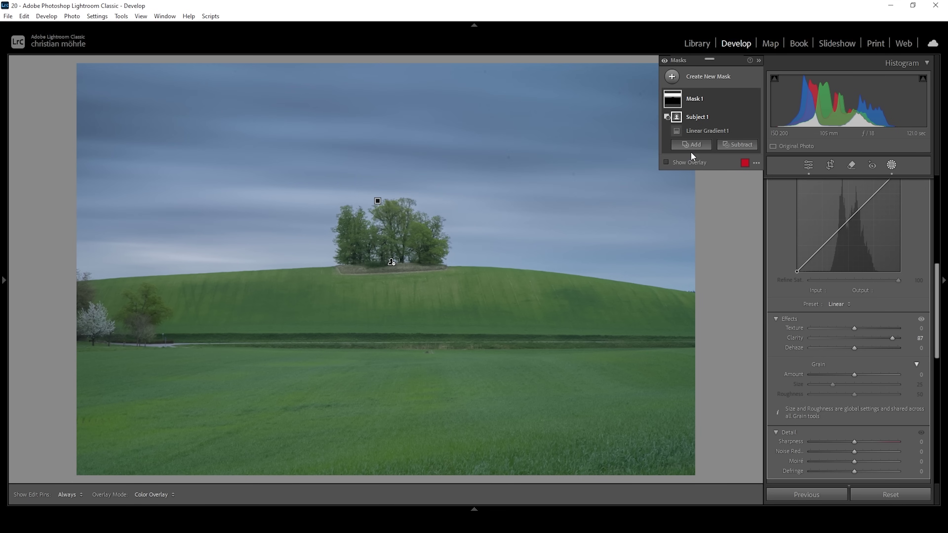
- Add a slightly tilted linear gradient mask over the upper sky with Exposure −0,25 and Contrast 17
{"action": "left_click", "coordinate": [673, 77]}
{"action": "left_click", "coordinate": [730, 181]}
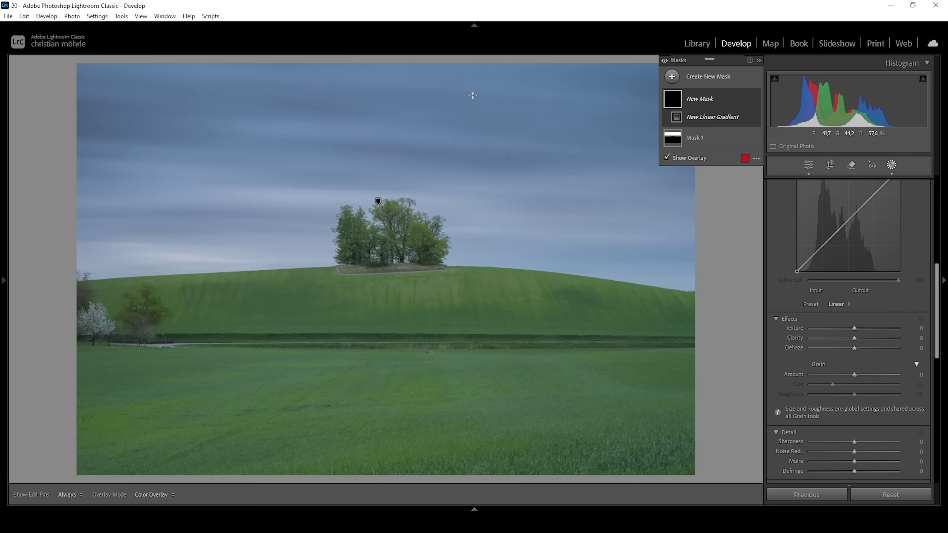
{"action": "left_click_drag", "start_coordinate": [477, 82], "coordinate": [472, 145]}
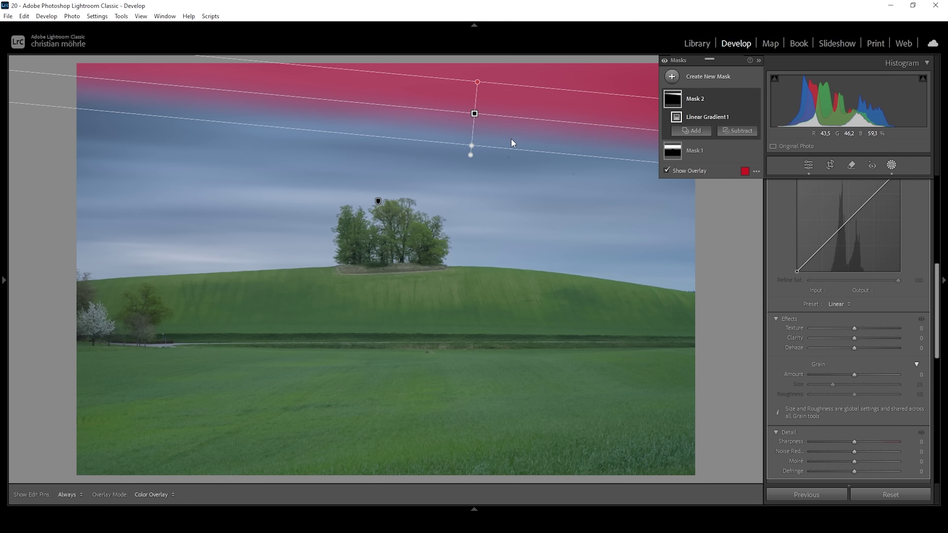
{"action": "left_click_drag", "start_coordinate": [474, 147], "coordinate": [473, 153]}
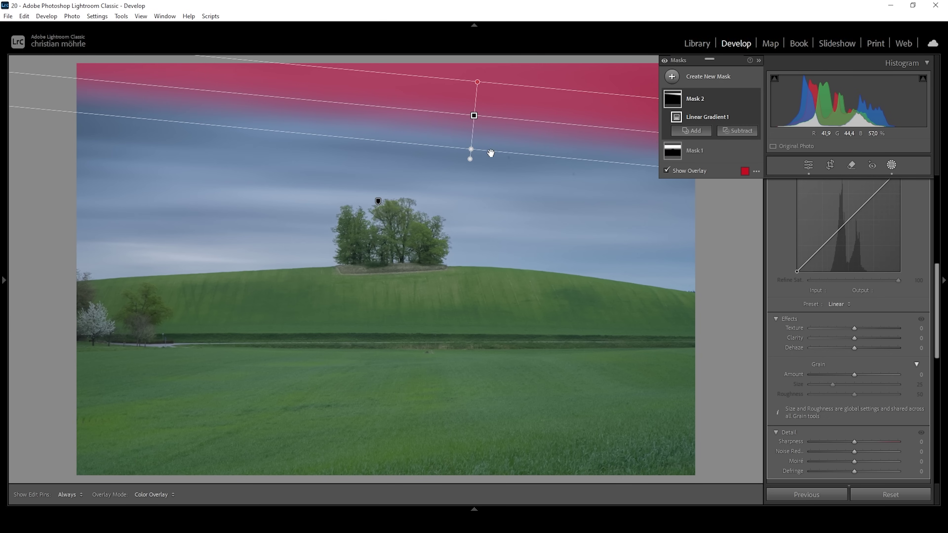
{"action": "scroll", "coordinate": [839, 328], "scroll_direction": "up", "scroll_amount": 8}
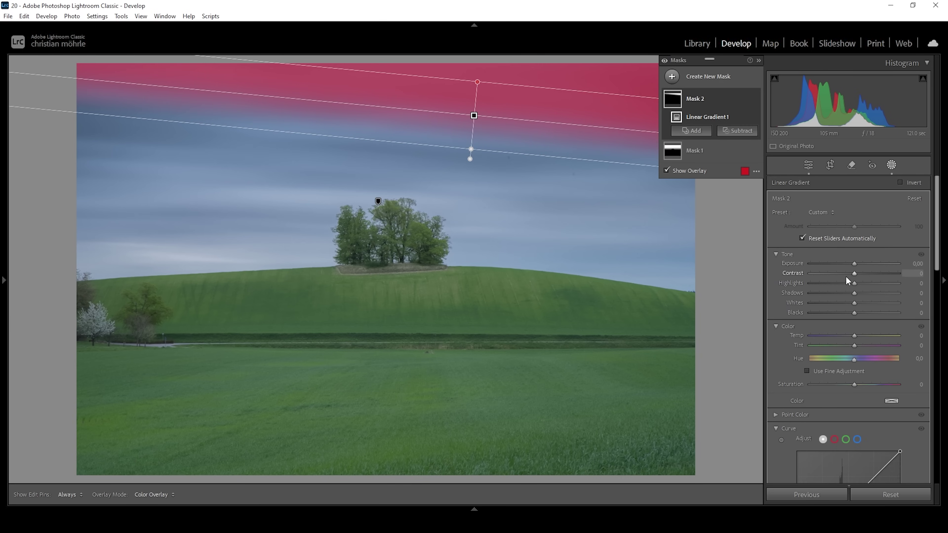
{"action": "left_click_drag", "start_coordinate": [853, 264], "coordinate": [859, 277]}
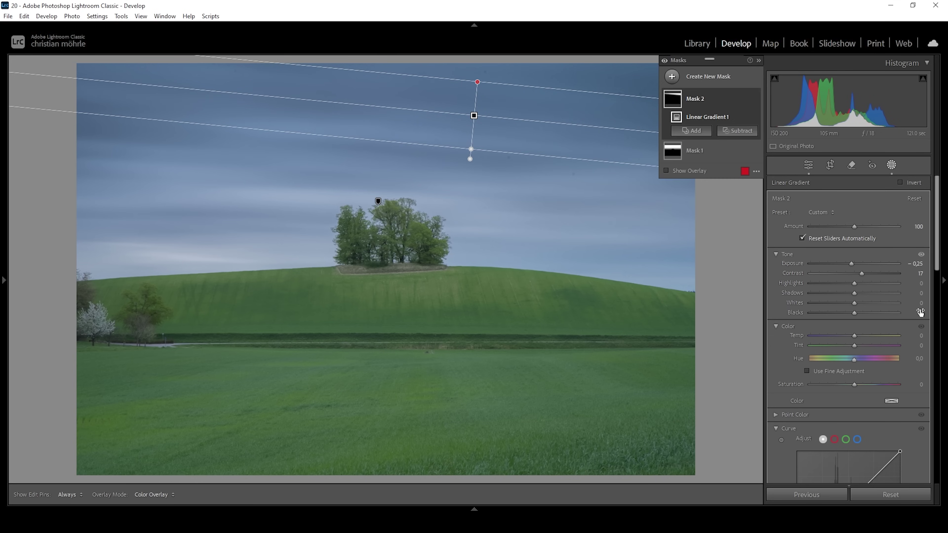
- Add a level linear gradient mask along the photo's top edge with Exposure −0,50, and compare the photo with and without all masks
{"action": "left_click", "coordinate": [671, 79]}
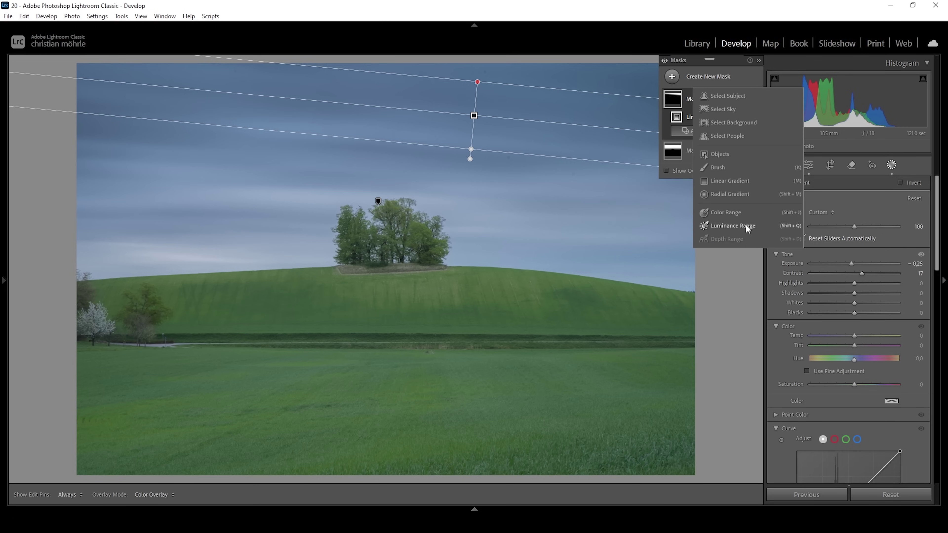
{"action": "left_click", "coordinate": [722, 185]}
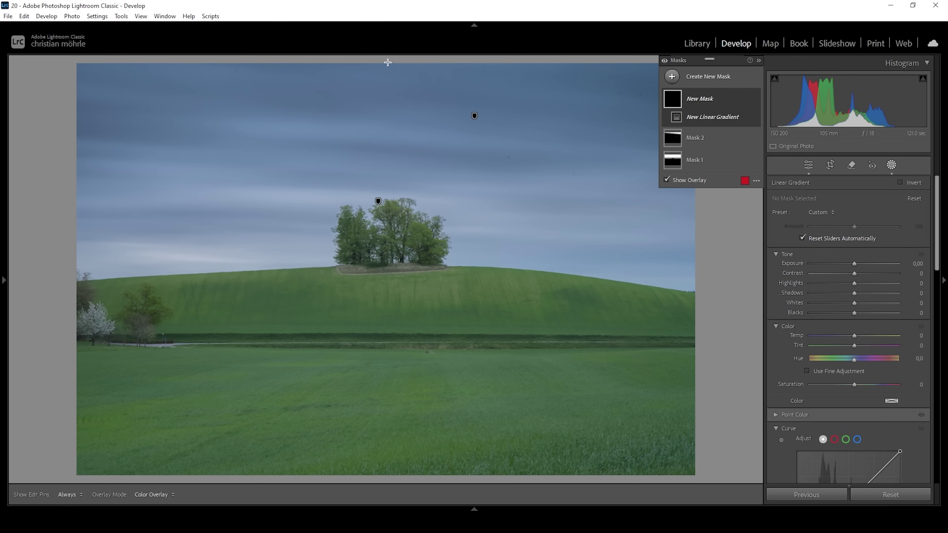
{"action": "left_click_drag", "start_coordinate": [387, 63], "coordinate": [386, 121]}
{"action": "left_click_drag", "start_coordinate": [854, 264], "coordinate": [848, 264]}
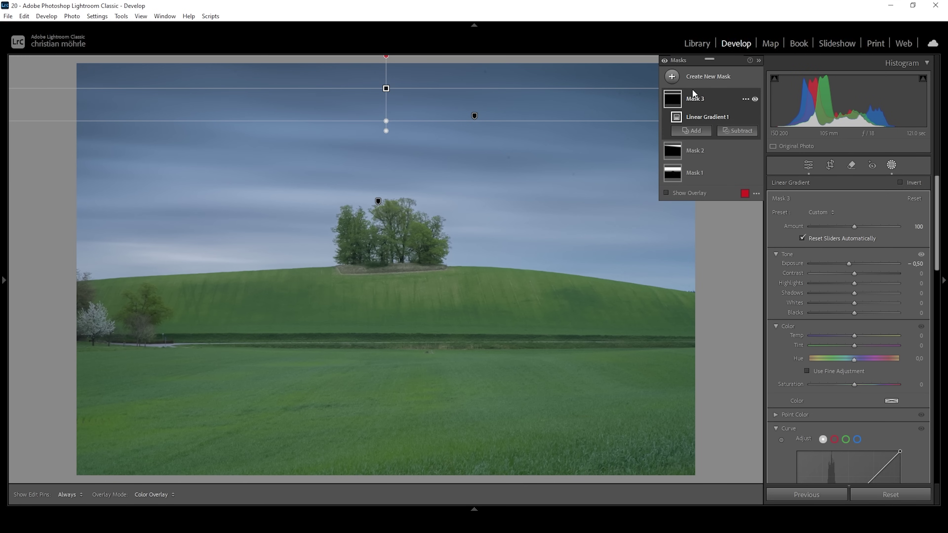
{"action": "left_click", "coordinate": [664, 61]}
{"action": "left_click", "coordinate": [663, 61]}
{"action": "left_click", "coordinate": [664, 61]}
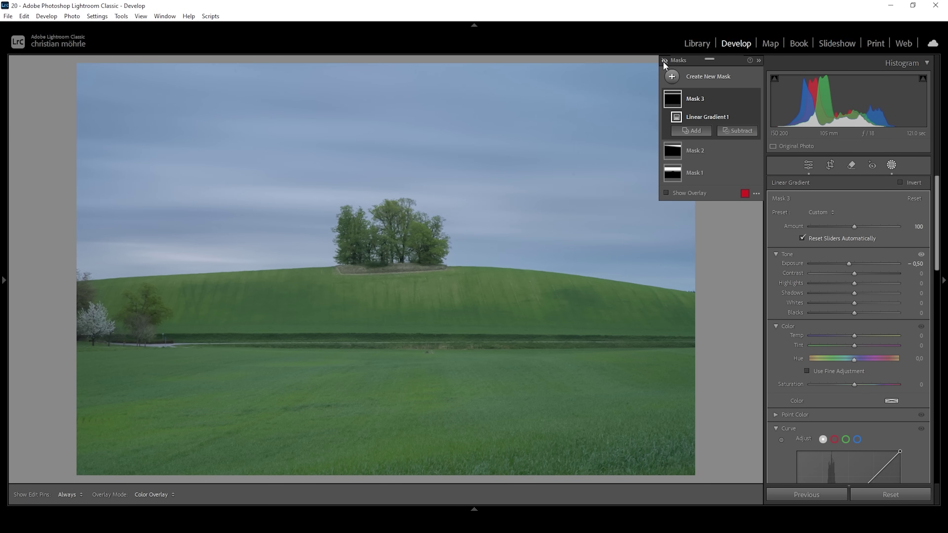
{"action": "left_click", "coordinate": [664, 61]}
{"action": "left_click", "coordinate": [664, 61]}
{"action": "left_click", "coordinate": [664, 61]}
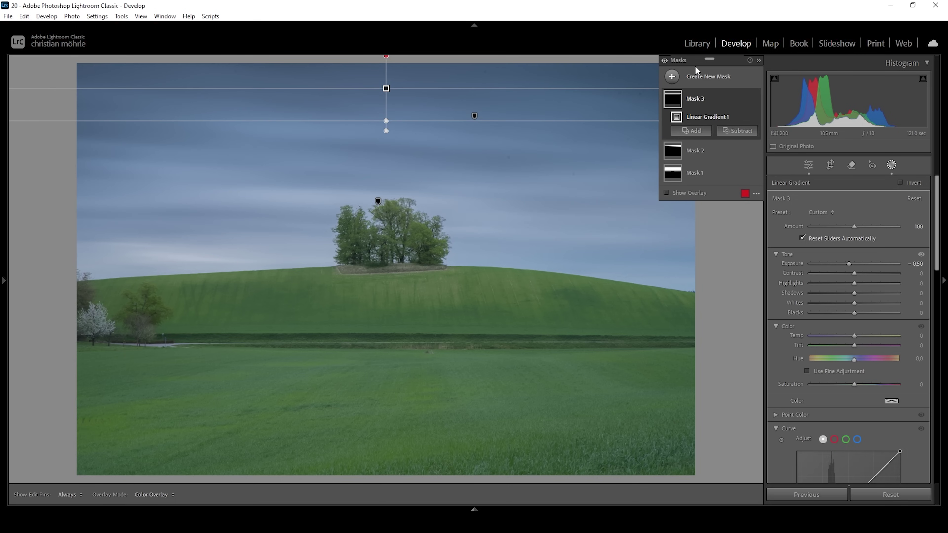
- Create a sky mask and subtract a level linear gradient from it so only the lower sky near the horizon stays selected
{"action": "left_click", "coordinate": [671, 76]}
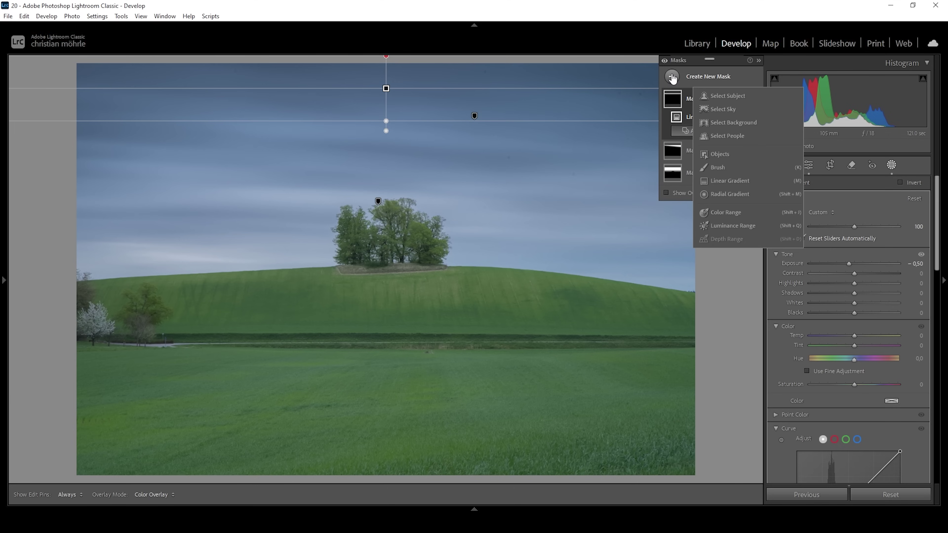
{"action": "left_click", "coordinate": [721, 110]}
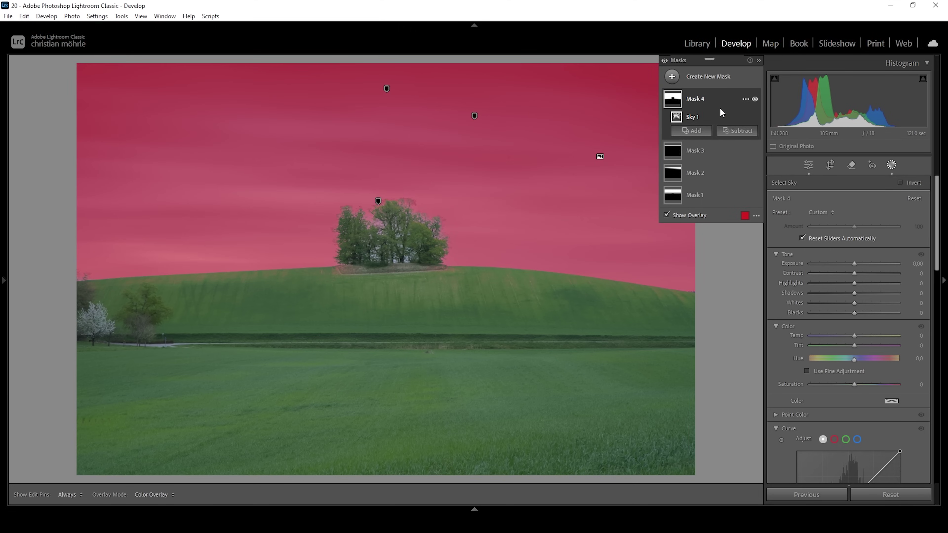
{"action": "left_click", "coordinate": [741, 131]}
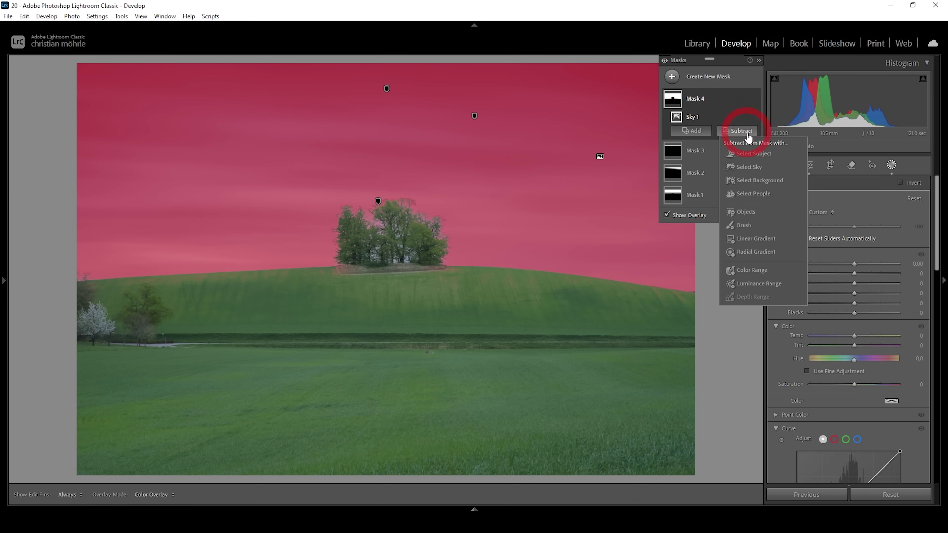
{"action": "left_click", "coordinate": [746, 238]}
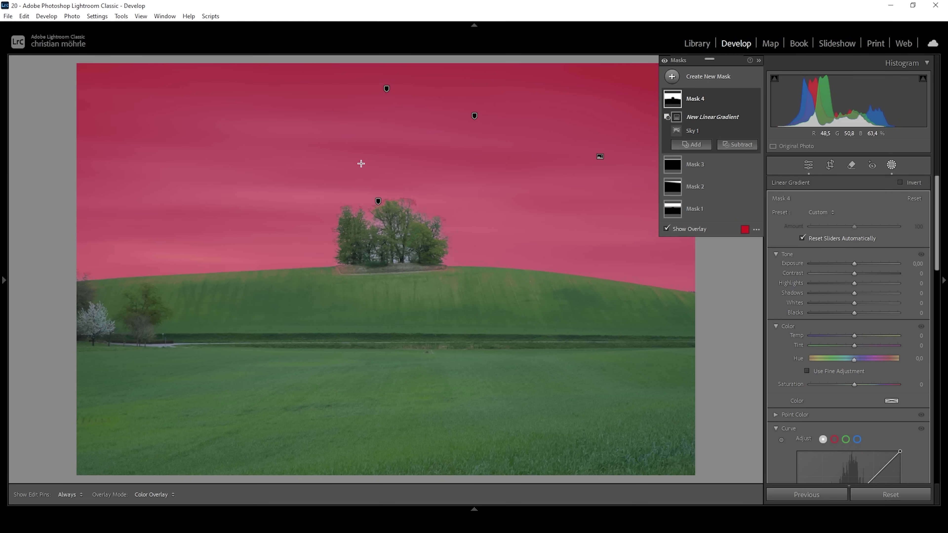
{"action": "left_click_drag", "start_coordinate": [360, 171], "coordinate": [364, 258]}
{"action": "left_click_drag", "start_coordinate": [359, 164], "coordinate": [357, 132]}
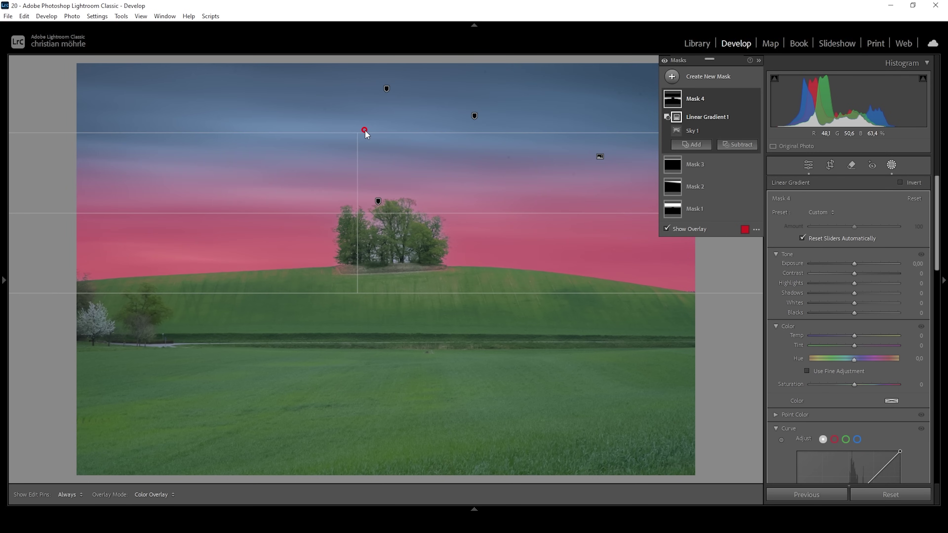
{"action": "left_click_drag", "start_coordinate": [356, 293], "coordinate": [357, 321]}
{"action": "left_click_drag", "start_coordinate": [357, 135], "coordinate": [357, 158]}
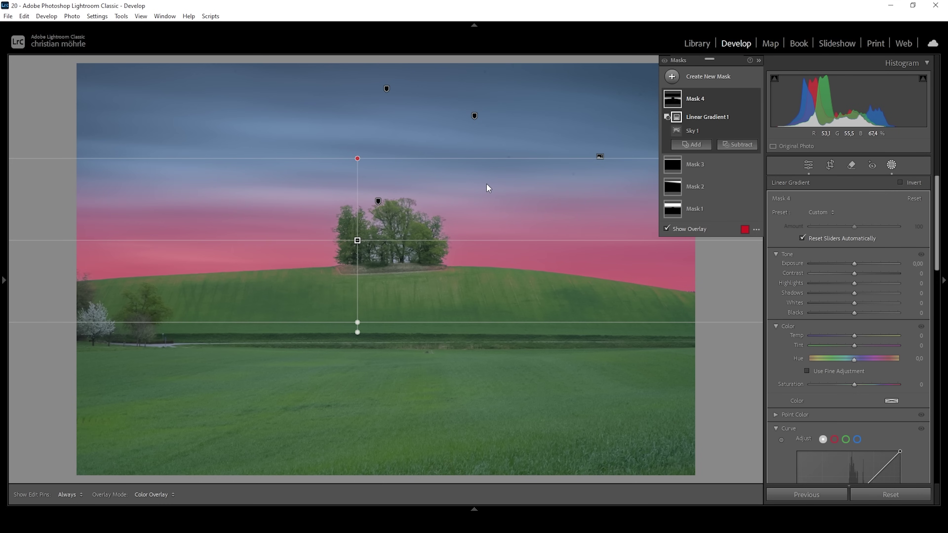
- Set the horizon sky mask's Exposure to 0,76 and Whites to 100, lower its gradient's upper edge, and compare the photo without all masks
{"action": "left_click_drag", "start_coordinate": [857, 264], "coordinate": [861, 268]}
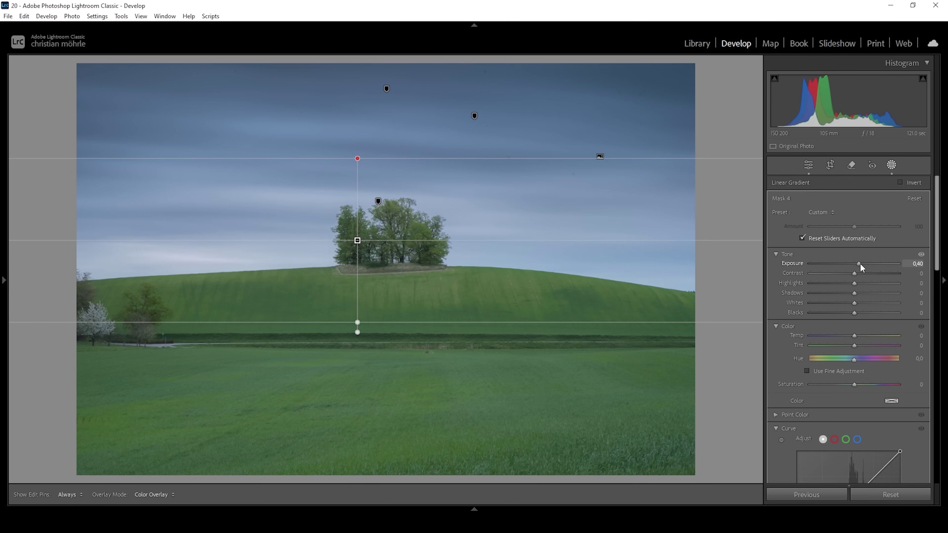
{"action": "left_click_drag", "start_coordinate": [860, 265], "coordinate": [865, 264]}
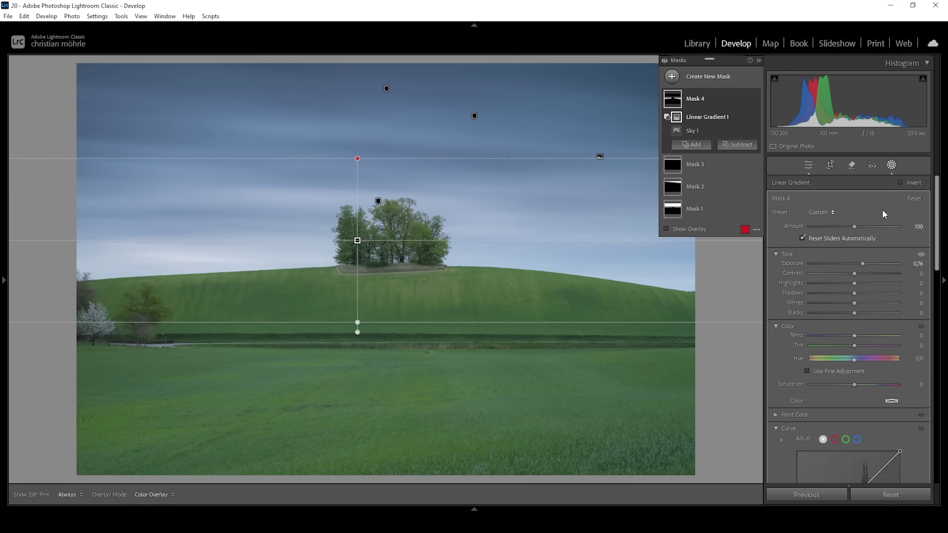
{"action": "left_click_drag", "start_coordinate": [856, 303], "coordinate": [897, 304]}
{"action": "left_click_drag", "start_coordinate": [361, 156], "coordinate": [359, 186]}
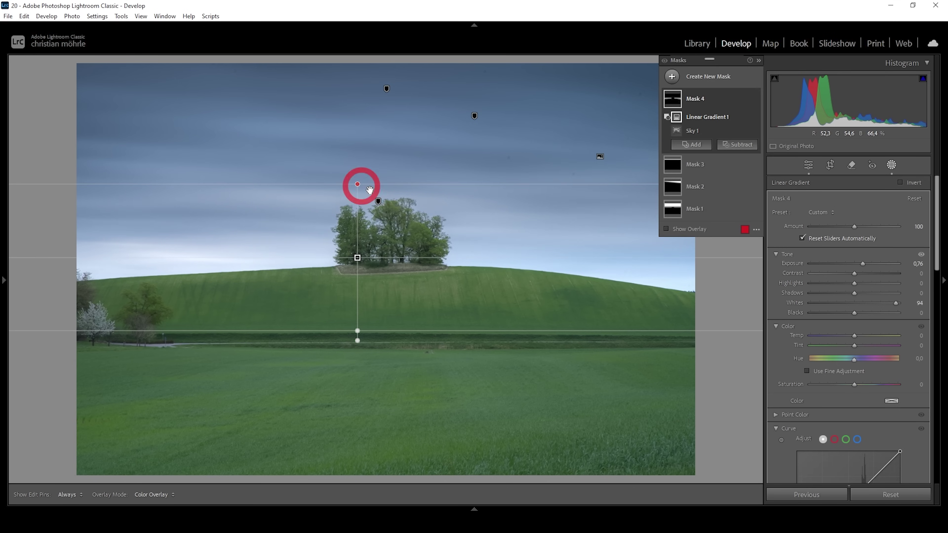
{"action": "left_click_drag", "start_coordinate": [894, 301], "coordinate": [901, 301]}
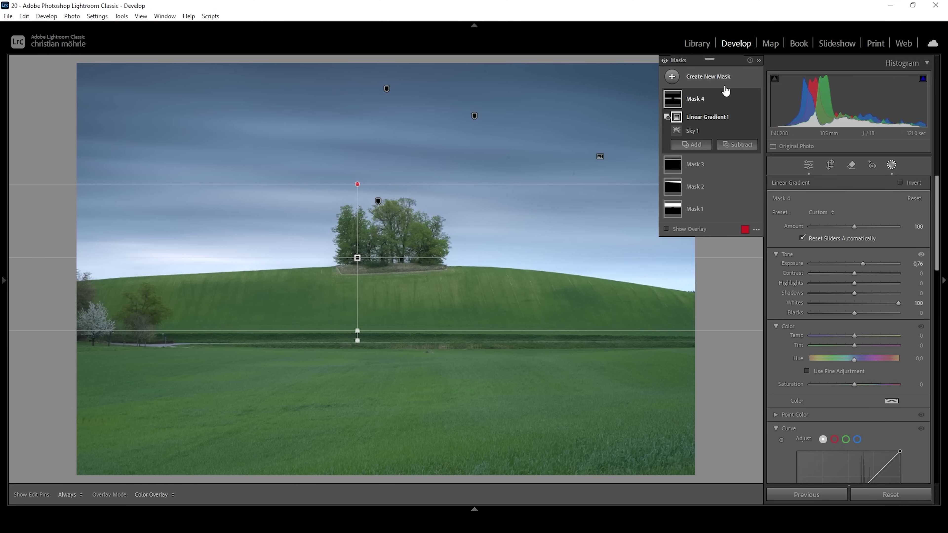
{"action": "left_click", "coordinate": [664, 61]}
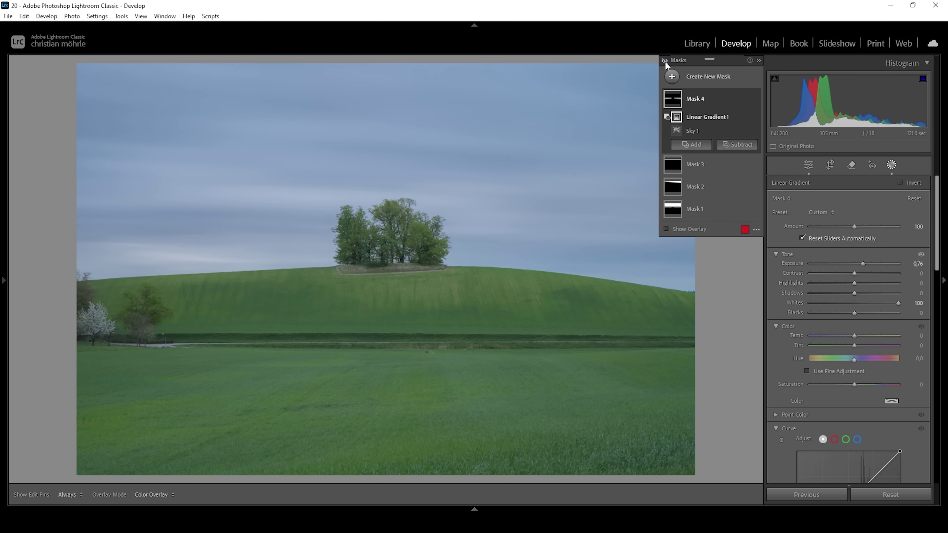
{"action": "left_click", "coordinate": [665, 61]}
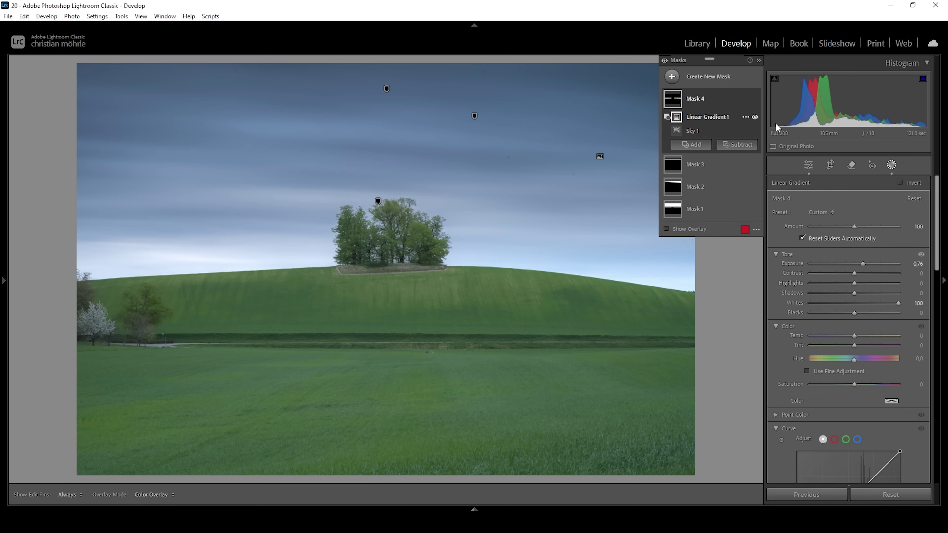
- Create a slightly tilted linear gradient mask over the front of the grass field, fading out toward the middle of the field
{"action": "left_click", "coordinate": [691, 145]}
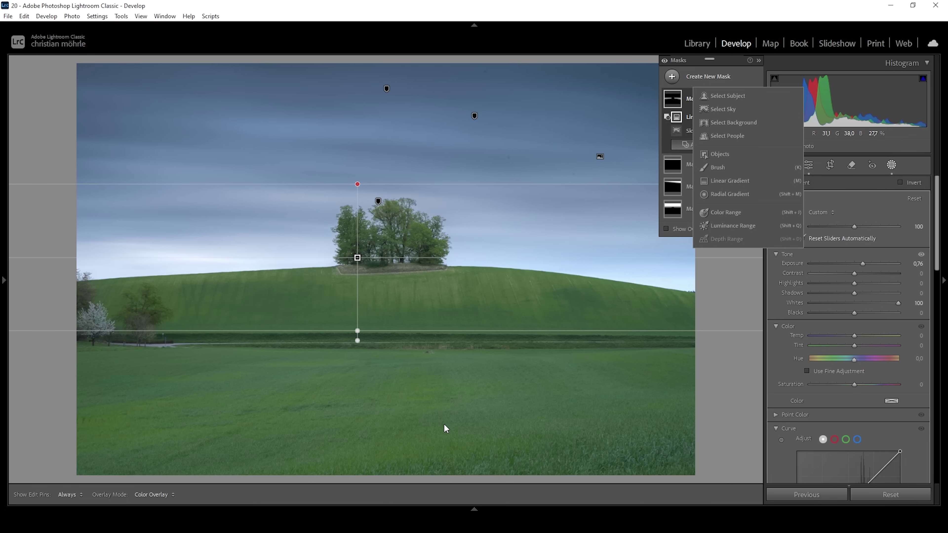
{"action": "left_click", "coordinate": [721, 180]}
{"action": "left_click_drag", "start_coordinate": [435, 461], "coordinate": [427, 372]}
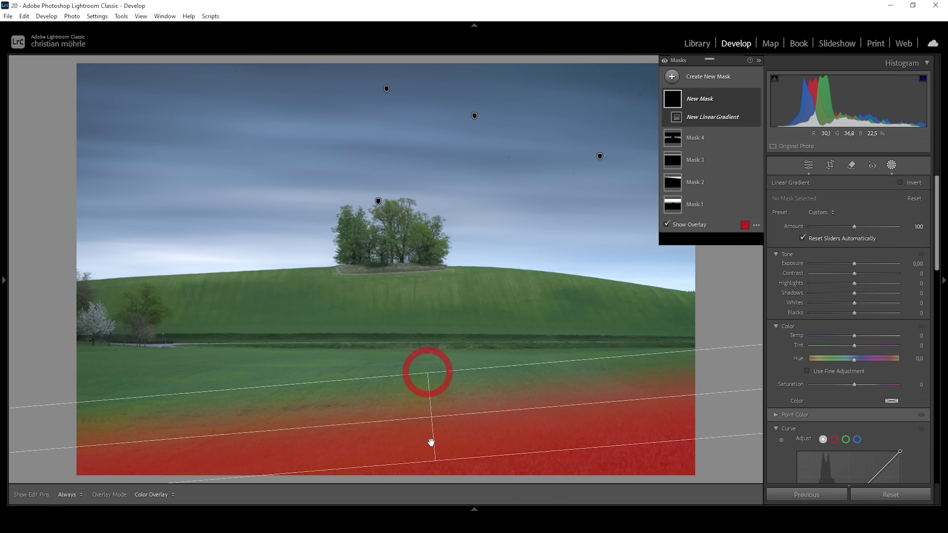
{"action": "left_click_drag", "start_coordinate": [437, 461], "coordinate": [437, 469]}
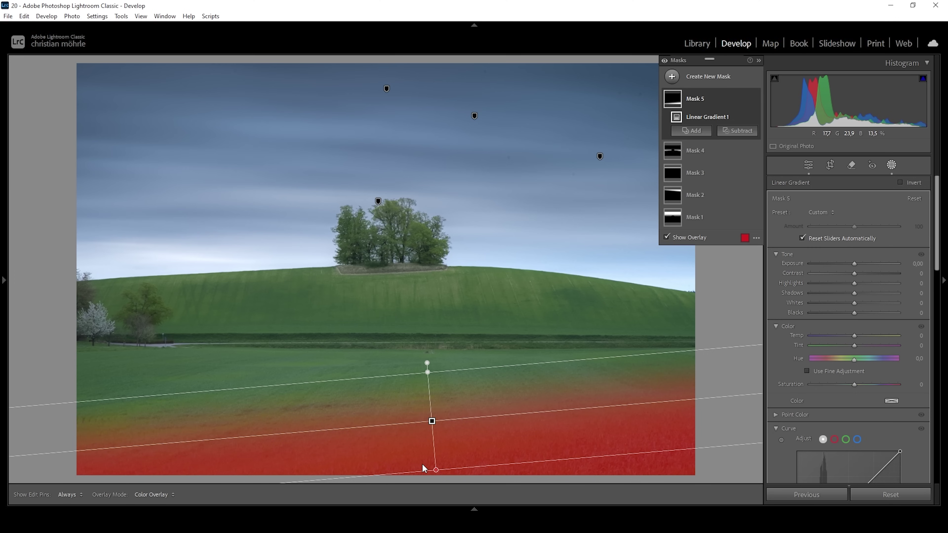
{"action": "left_click_drag", "start_coordinate": [432, 421], "coordinate": [433, 432]}
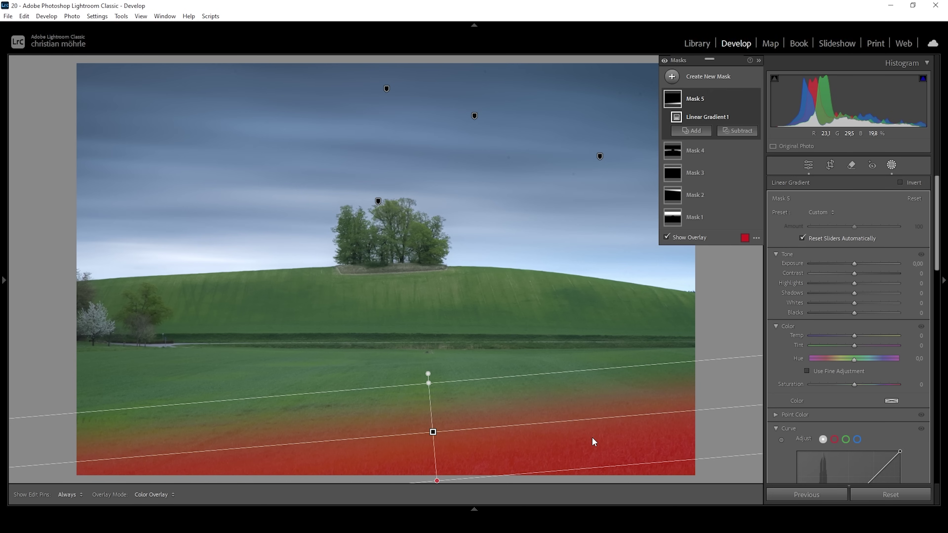
- Set the foreground gradient mask's Exposure to −0,90 and Contrast to 9, and shift the gradient farther up the field with less tilt
{"action": "left_click_drag", "start_coordinate": [855, 264], "coordinate": [847, 263]}
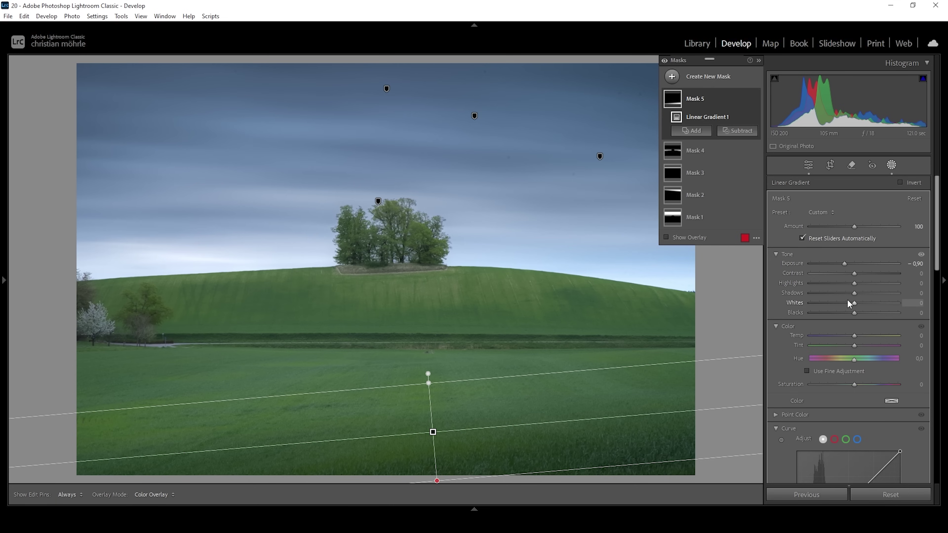
{"action": "left_click_drag", "start_coordinate": [855, 273], "coordinate": [855, 271]}
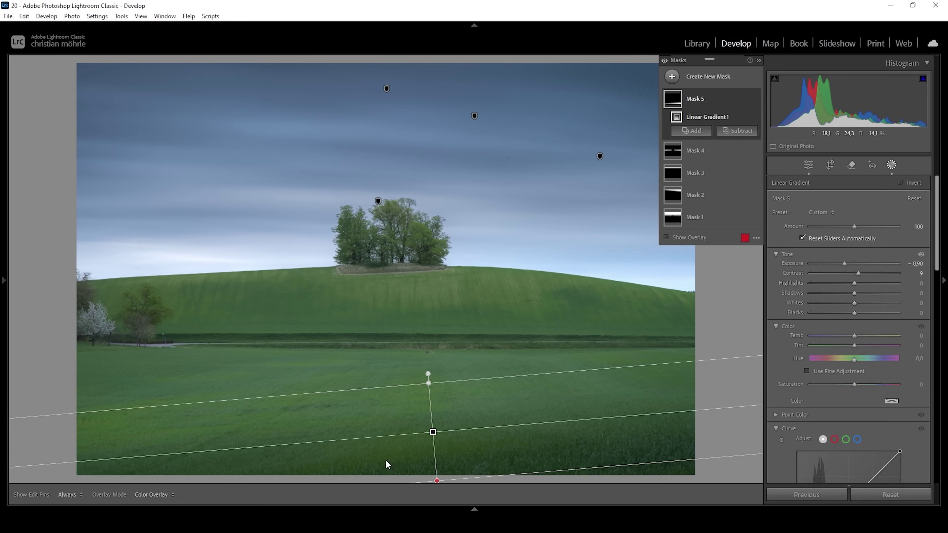
{"action": "left_click_drag", "start_coordinate": [433, 432], "coordinate": [436, 407]}
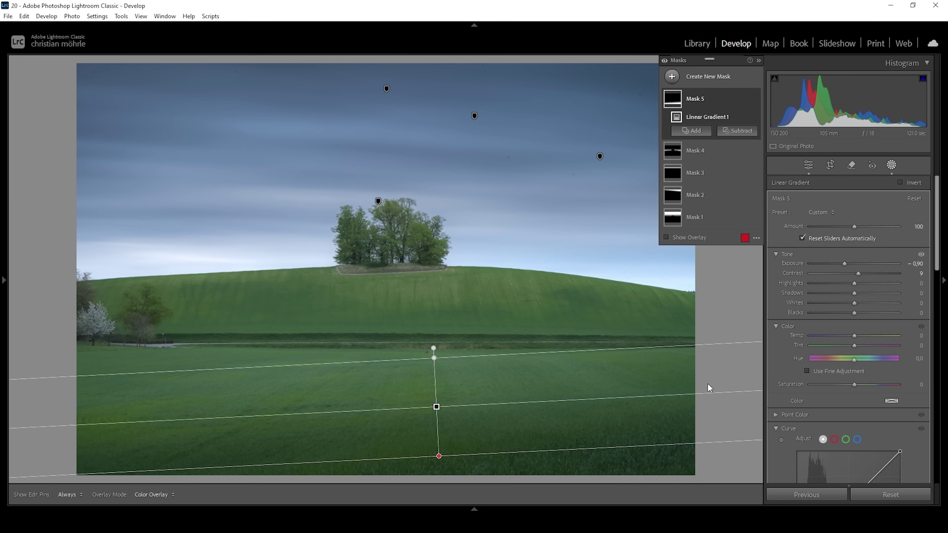
- Create a tilted linear gradient mask over the whole field and subtract a second gradient from its foreground, leaving a band across the middle
{"action": "left_click", "coordinate": [683, 131]}
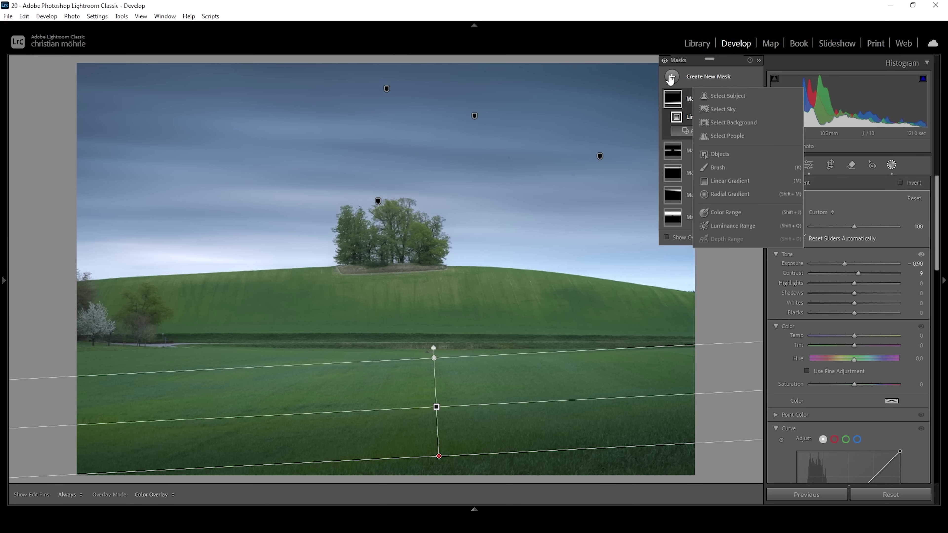
{"action": "left_click", "coordinate": [726, 179]}
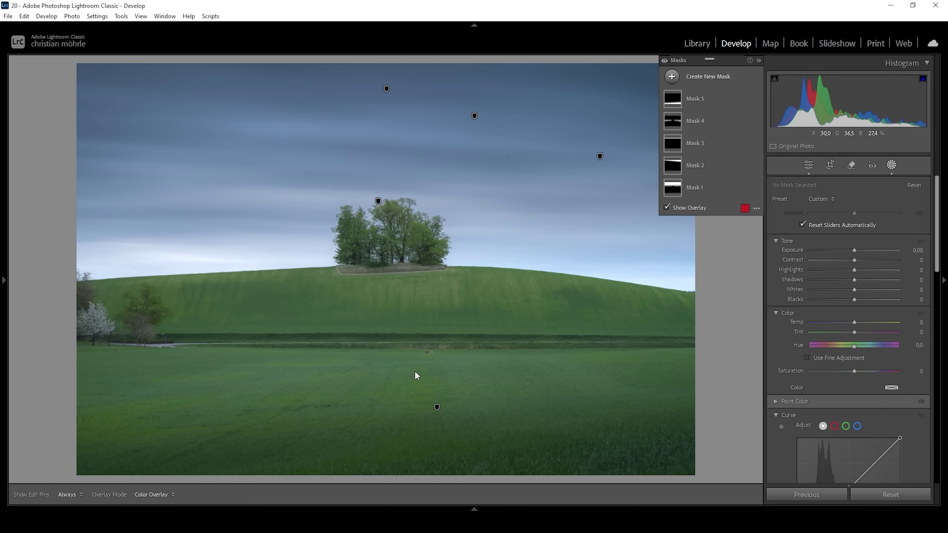
{"action": "left_click_drag", "start_coordinate": [401, 376], "coordinate": [399, 327]}
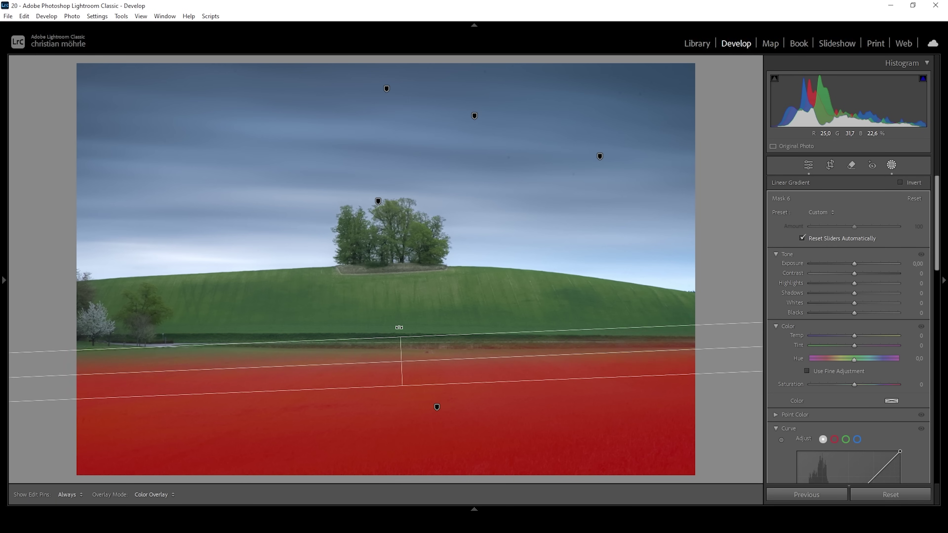
{"action": "left_click_drag", "start_coordinate": [399, 327], "coordinate": [399, 327]}
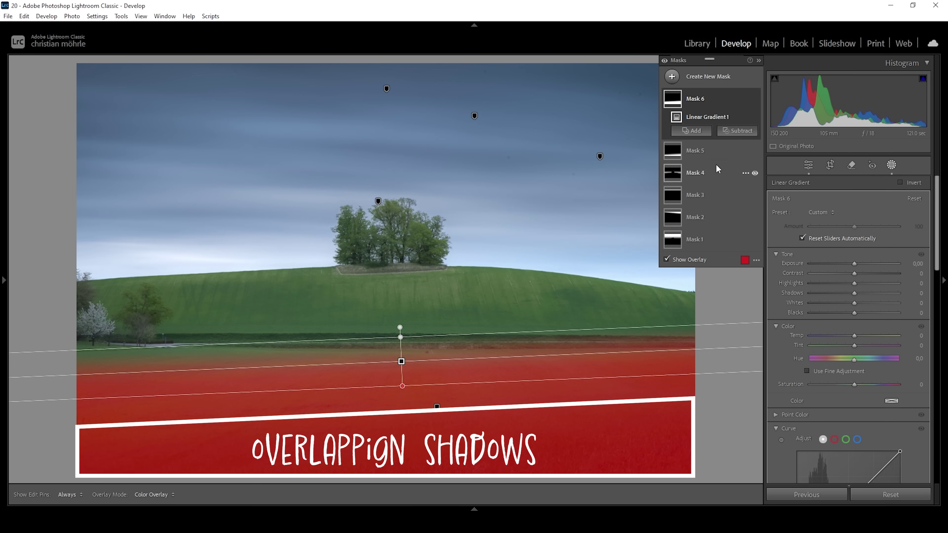
{"action": "left_click", "coordinate": [733, 134]}
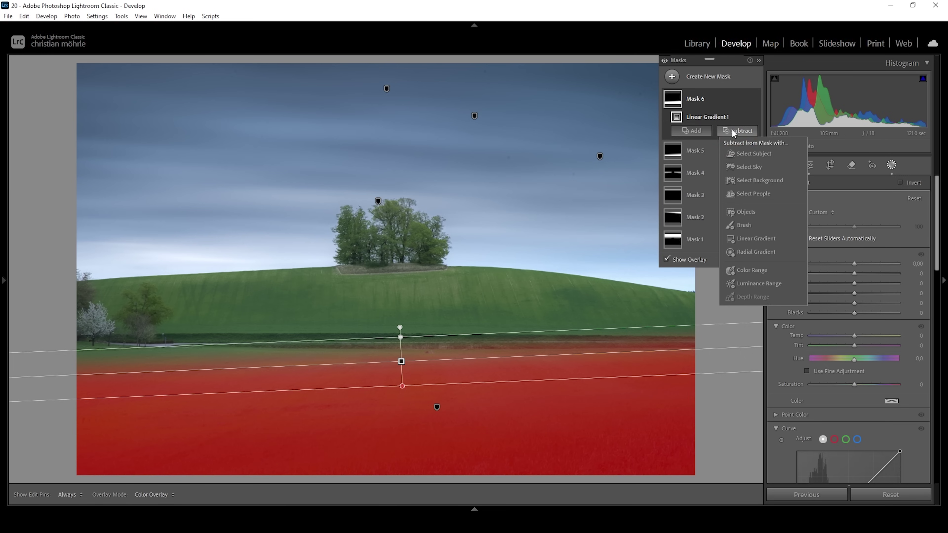
{"action": "left_click", "coordinate": [738, 246]}
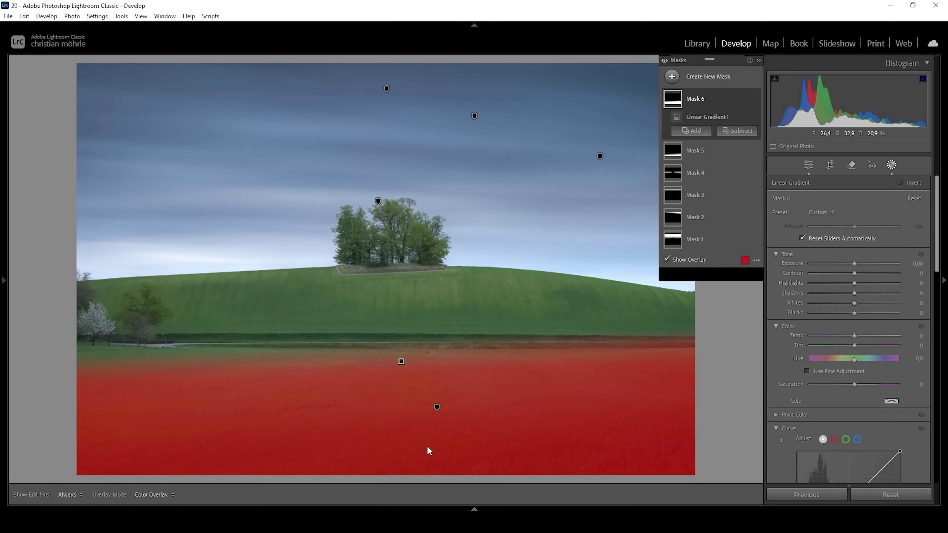
{"action": "left_click_drag", "start_coordinate": [424, 451], "coordinate": [417, 334]}
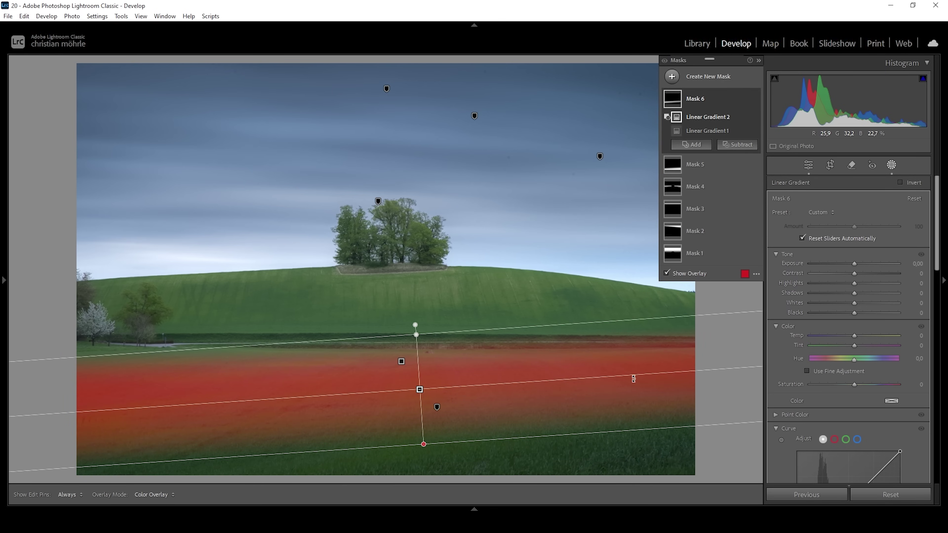
- Set the mid-field band mask's Exposure to 0,22 and Whites to 43
{"action": "left_click_drag", "start_coordinate": [855, 264], "coordinate": [858, 264]}
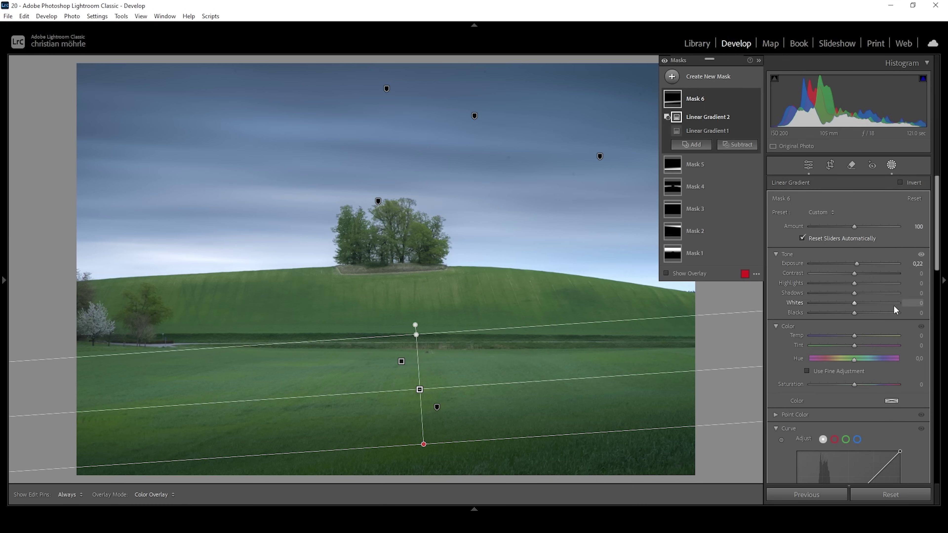
{"action": "left_click_drag", "start_coordinate": [854, 303], "coordinate": [868, 303]}
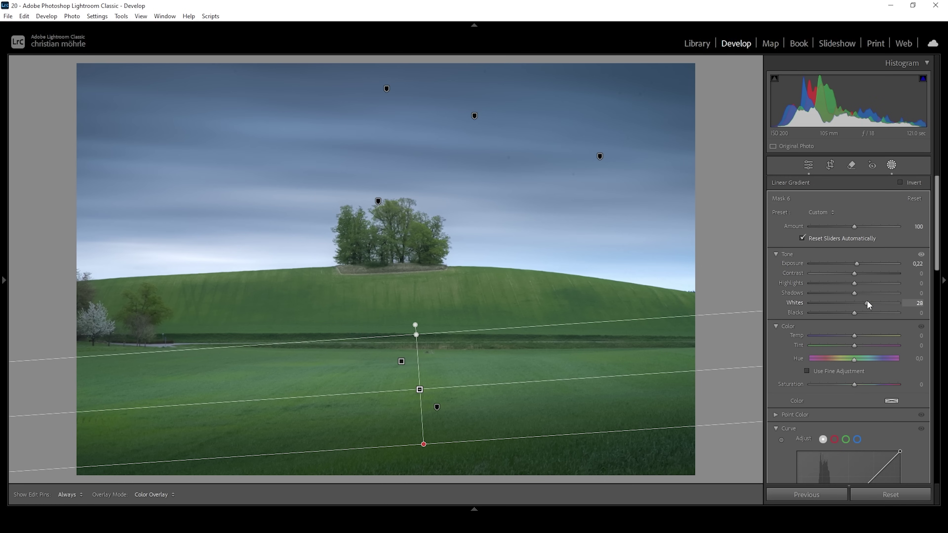
{"action": "left_click_drag", "start_coordinate": [867, 300], "coordinate": [866, 298]}
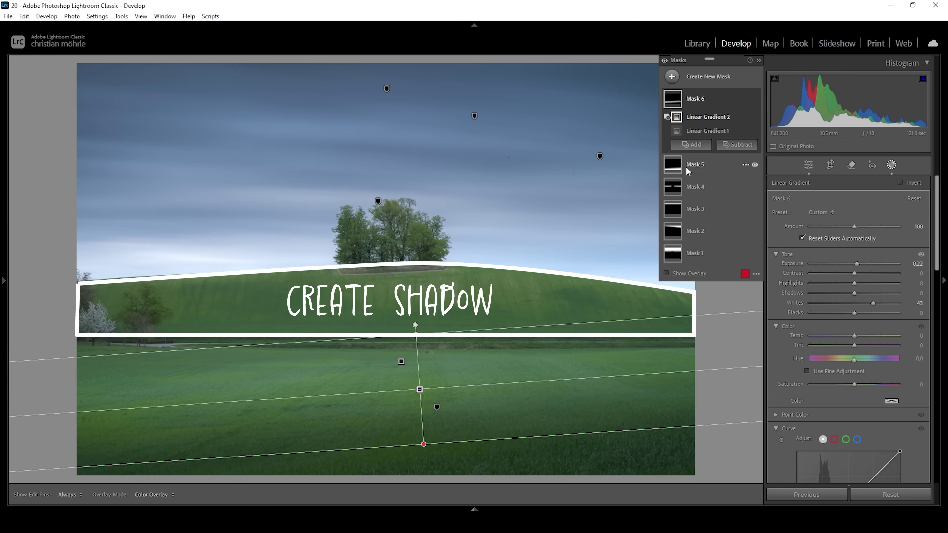
- Create a linear gradient mask covering everything above the field's far edge, and subtract the sky from it
{"action": "left_click", "coordinate": [671, 77]}
{"action": "left_click", "coordinate": [723, 182]}
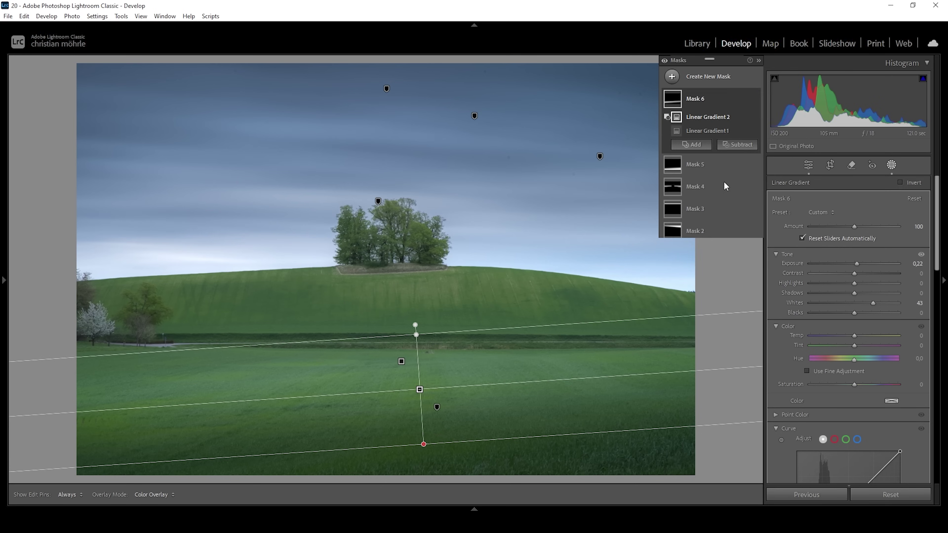
{"action": "left_click_drag", "start_coordinate": [377, 330], "coordinate": [375, 348]}
{"action": "left_click", "coordinate": [735, 132]}
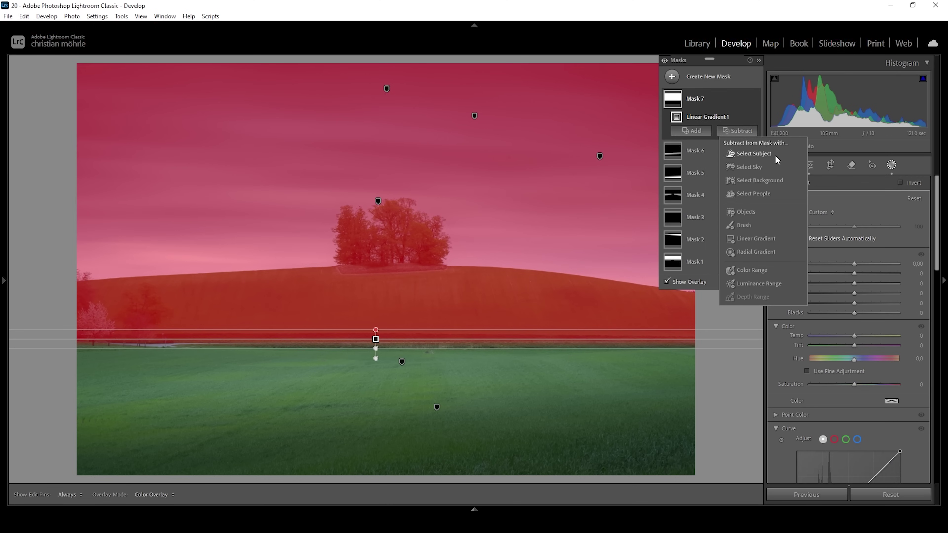
{"action": "left_click", "coordinate": [758, 168]}
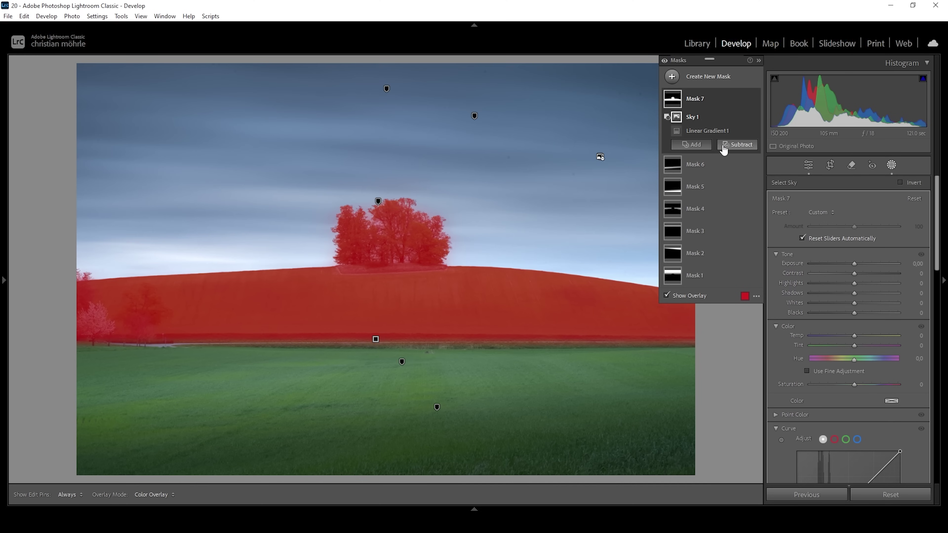
- Subtract a wide radial gradient from the hill mask, centred on the trees and reaching down to the foot of the hill
{"action": "left_click", "coordinate": [731, 146]}
{"action": "left_click", "coordinate": [755, 268]}
{"action": "left_click_drag", "start_coordinate": [369, 236], "coordinate": [568, 309]}
{"action": "left_click_drag", "start_coordinate": [269, 221], "coordinate": [321, 232]}
{"action": "left_click_drag", "start_coordinate": [127, 234], "coordinate": [64, 249]}
- Subtract a level linear gradient from the hill mask, running from the trees to the hill's foot, and set the mask's Exposure to −0,50
{"action": "left_click", "coordinate": [738, 159]}
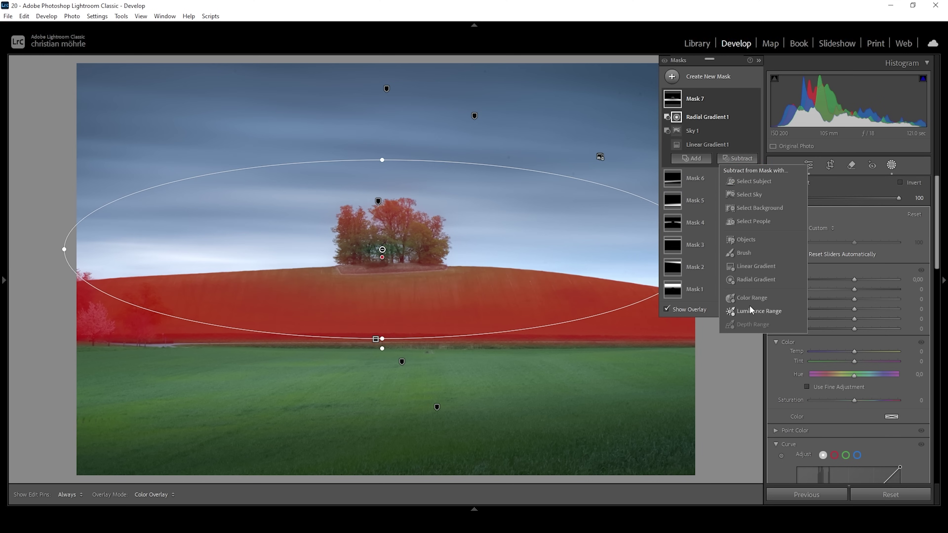
{"action": "left_click", "coordinate": [755, 266]}
{"action": "left_click_drag", "start_coordinate": [358, 241], "coordinate": [357, 334]}
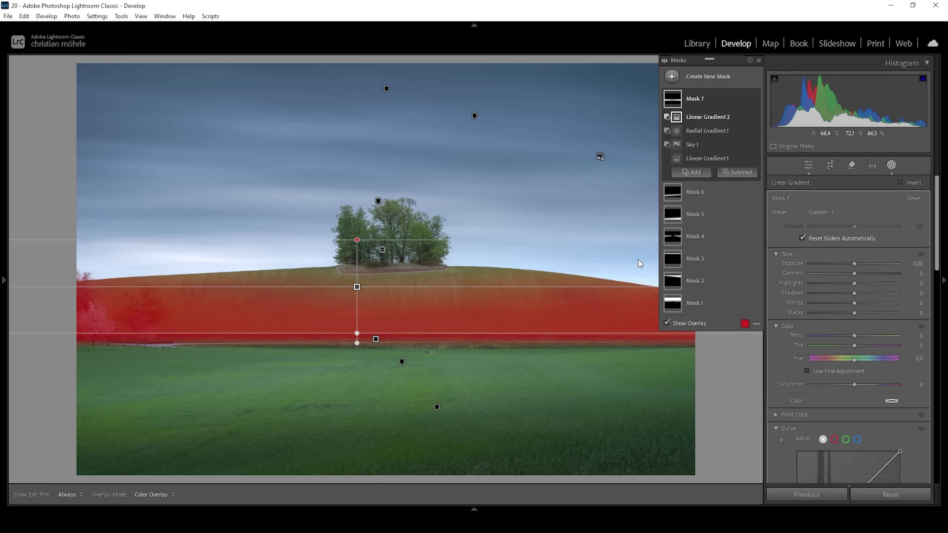
{"action": "left_click_drag", "start_coordinate": [854, 263], "coordinate": [849, 261]}
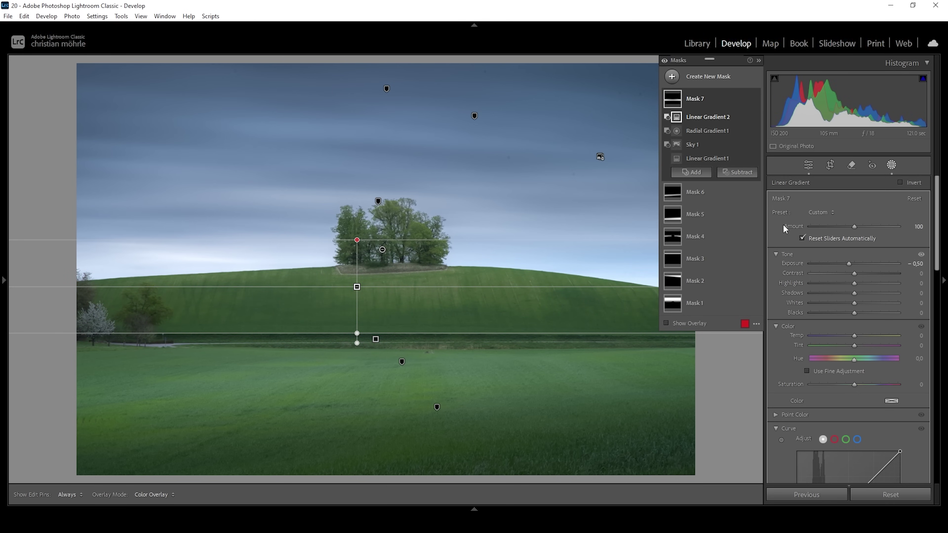
- Create a linear gradient mask over the foreground field up to its far edge, and set its Texture to 8 and Clarity to 19
{"action": "left_click", "coordinate": [672, 77]}
{"action": "left_click", "coordinate": [730, 185]}
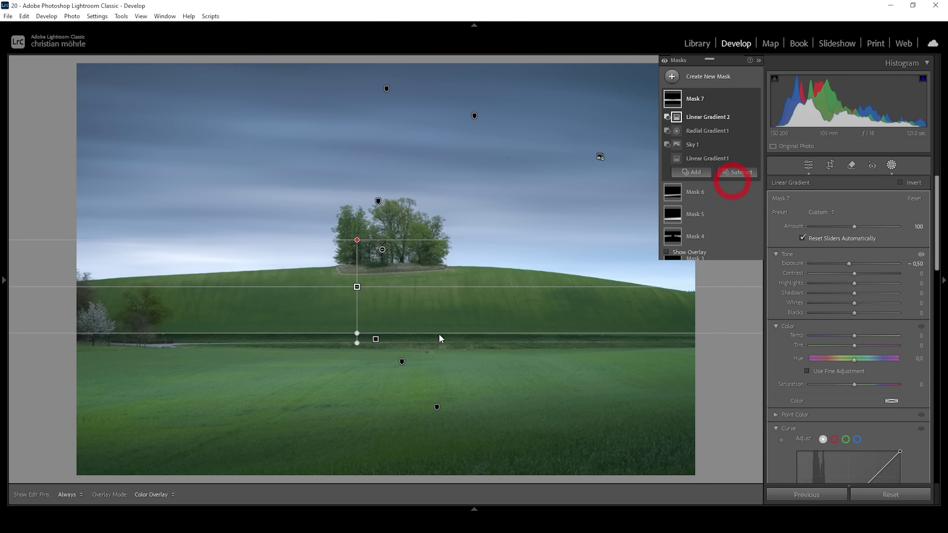
{"action": "left_click_drag", "start_coordinate": [385, 353], "coordinate": [385, 344]}
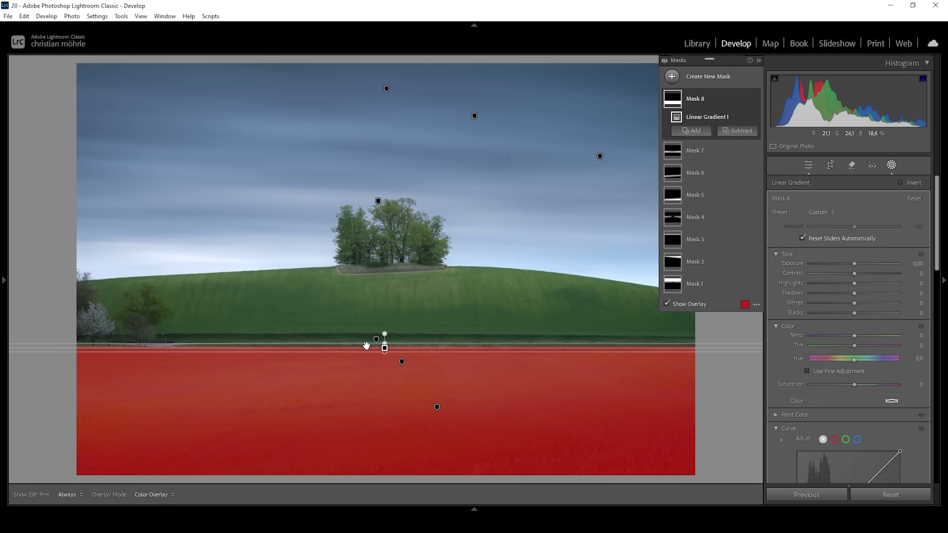
{"action": "scroll", "coordinate": [857, 361], "scroll_direction": "down", "scroll_amount": 5}
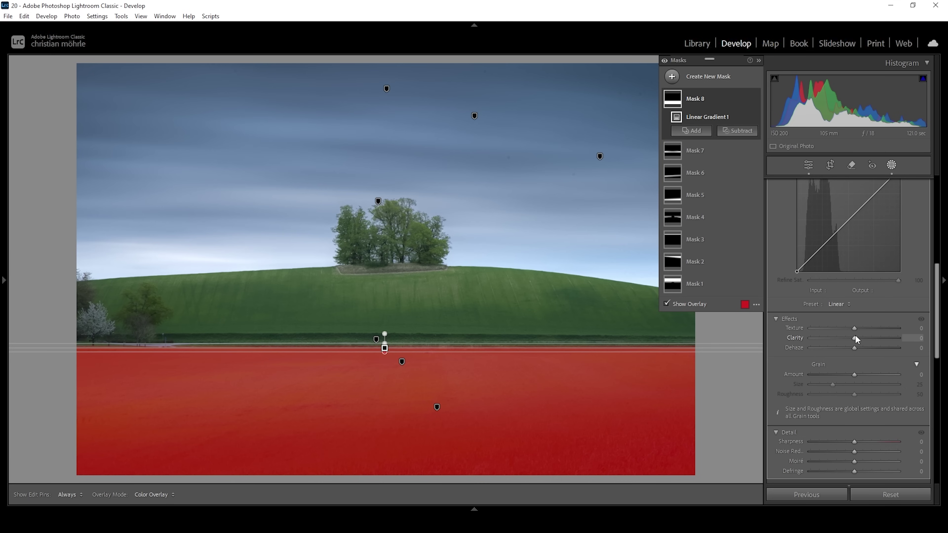
{"action": "left_click_drag", "start_coordinate": [854, 328], "coordinate": [865, 336]}
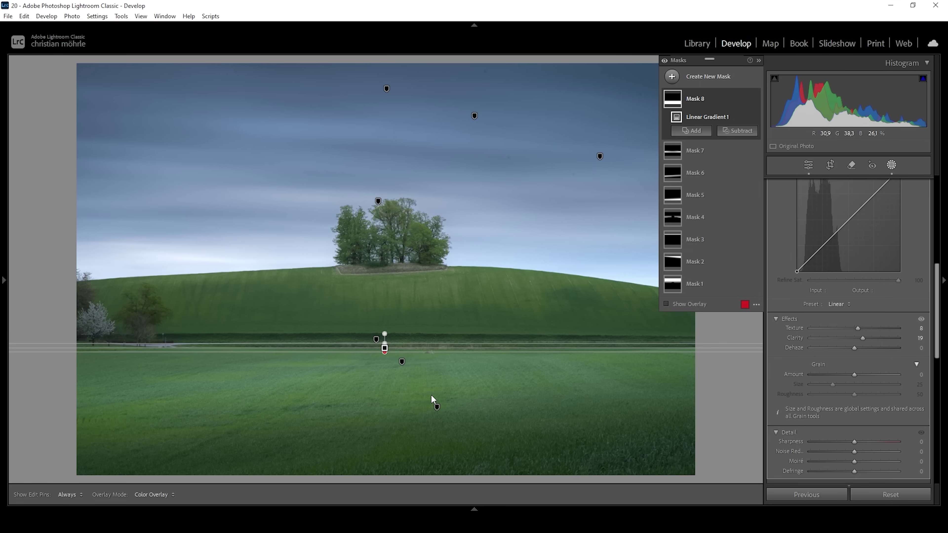
- Create a subject mask and subtract a narrow linear gradient at the base of the trees so only the tree group stays masked
{"action": "left_click", "coordinate": [671, 76]}
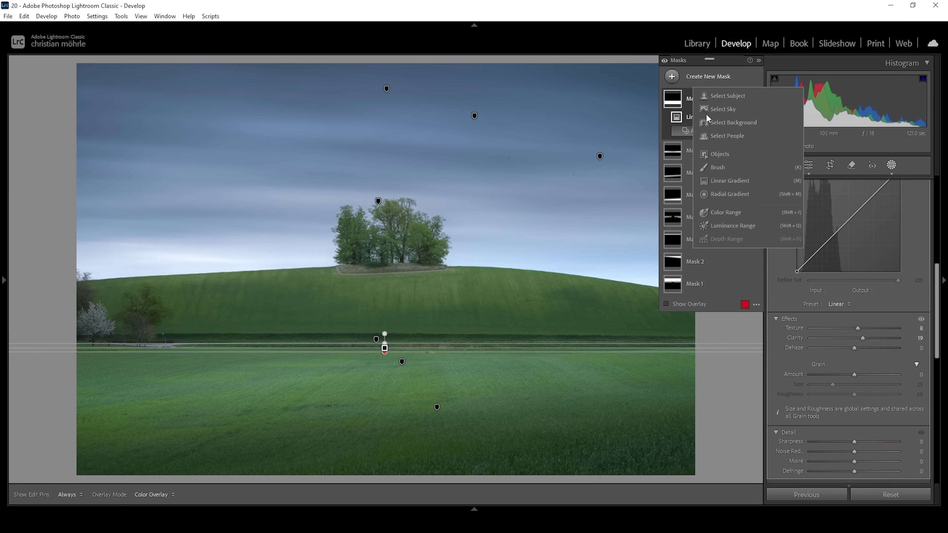
{"action": "left_click", "coordinate": [740, 100]}
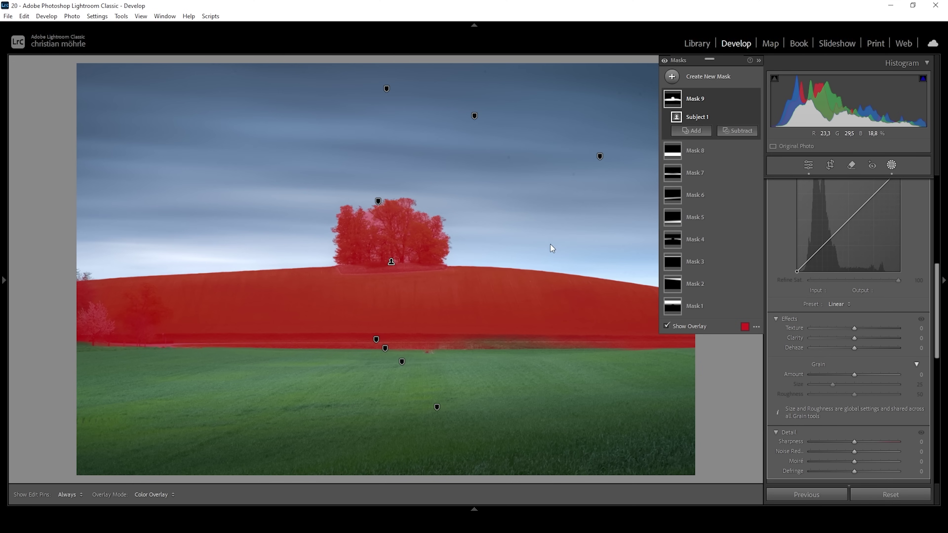
{"action": "left_click", "coordinate": [742, 132]}
{"action": "left_click", "coordinate": [745, 240]}
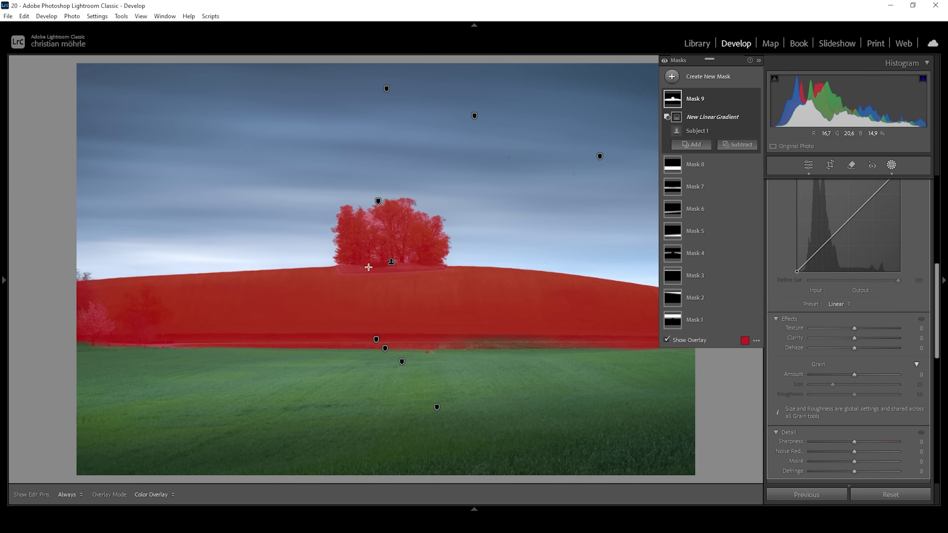
{"action": "left_click_drag", "start_coordinate": [369, 269], "coordinate": [371, 258]}
- Subtract a color range from the tree mask, sampling the sky showing through the branches
{"action": "left_click", "coordinate": [741, 145]}
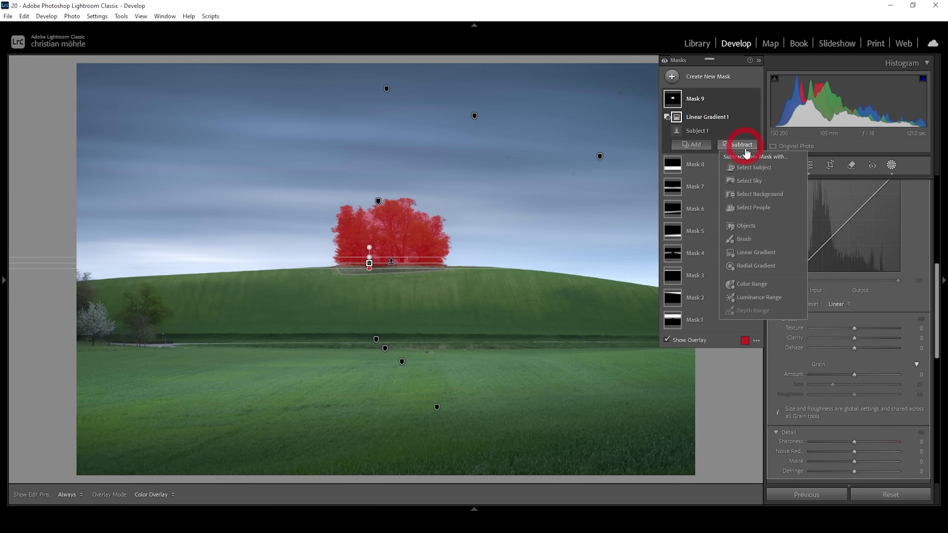
{"action": "left_click", "coordinate": [750, 289]}
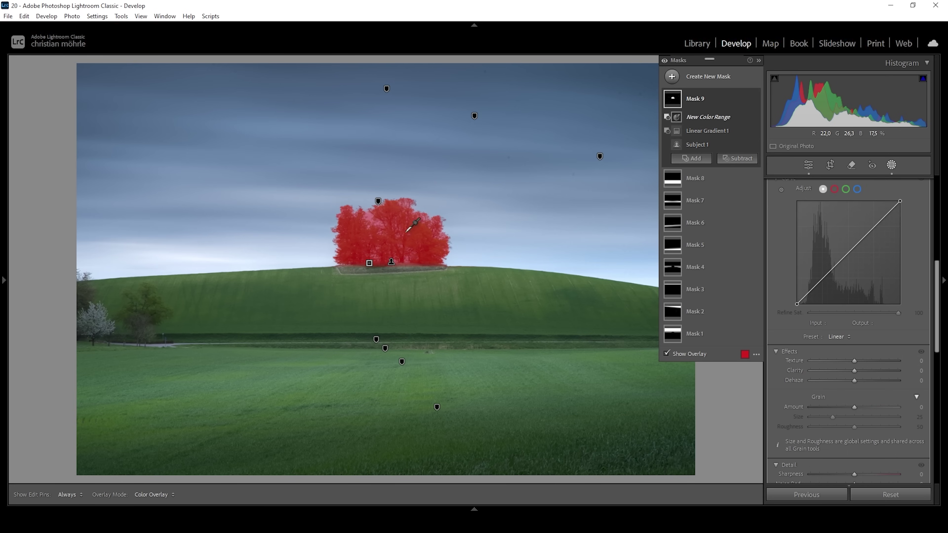
{"action": "left_click", "coordinate": [369, 216]}
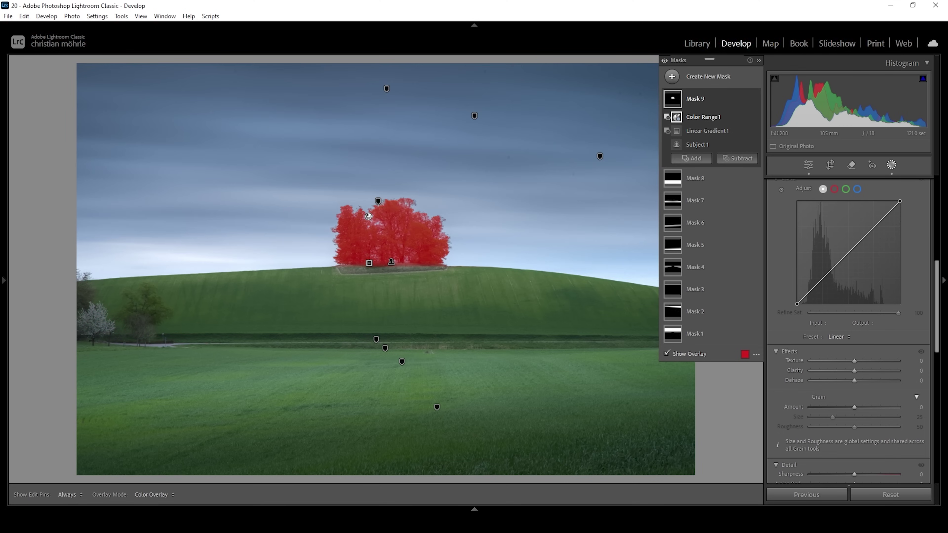
- Raise the tree mask's Clarity slightly, and set Exposure to 0,18, Contrast to 31, Shadows to 17 and Whites to 15
{"action": "left_click_drag", "start_coordinate": [856, 370], "coordinate": [862, 370]}
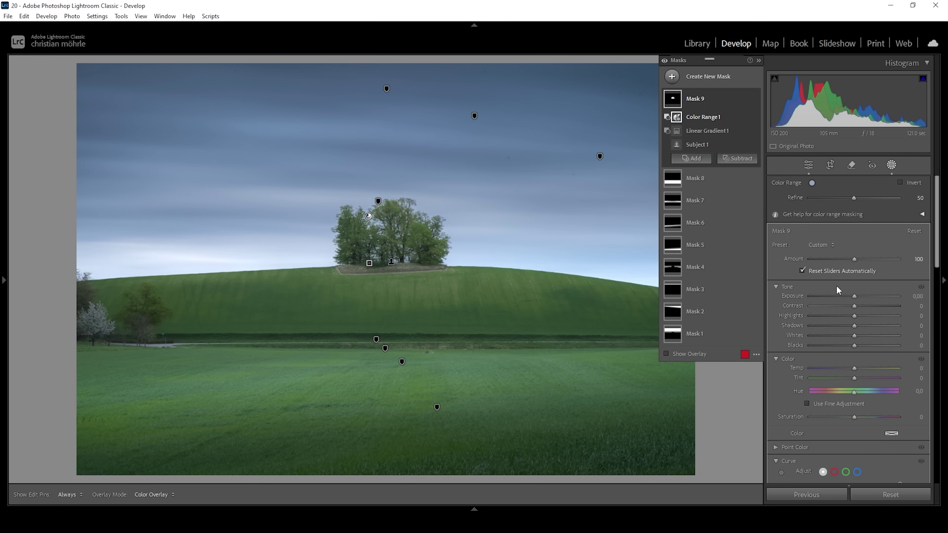
{"action": "left_click_drag", "start_coordinate": [854, 296], "coordinate": [854, 297]}
{"action": "left_click_drag", "start_coordinate": [854, 307], "coordinate": [853, 307]}
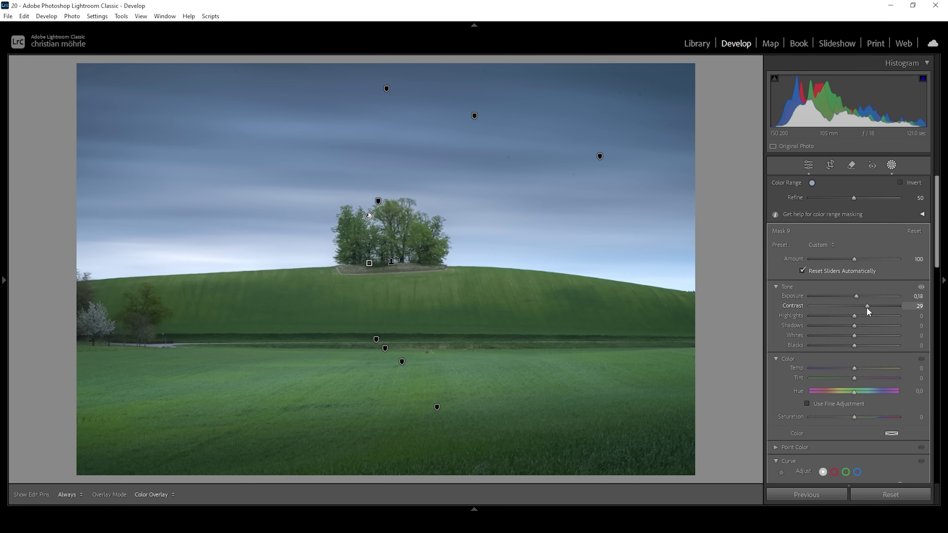
{"action": "left_click_drag", "start_coordinate": [867, 308], "coordinate": [855, 329]}
{"action": "left_click_drag", "start_coordinate": [859, 326], "coordinate": [862, 326]}
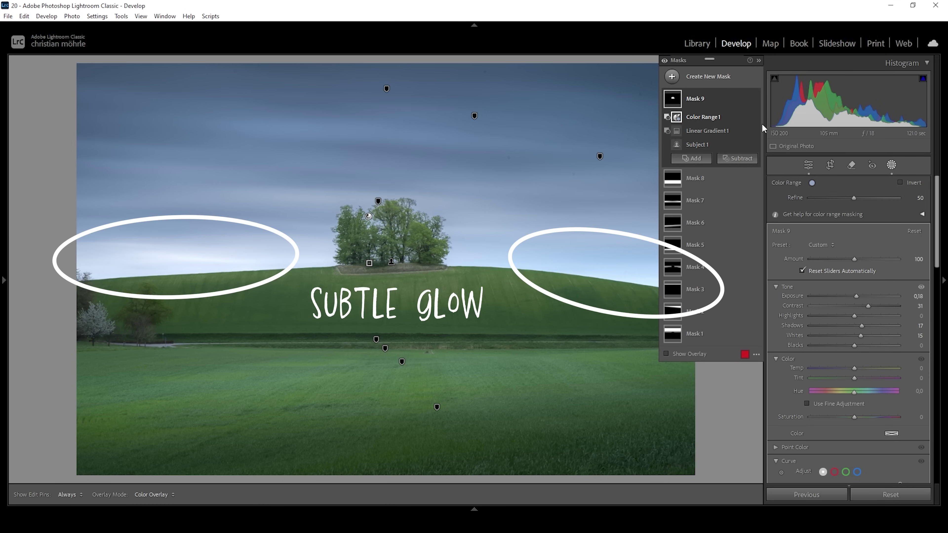
- Create a wide, flat radial gradient mask over the bright horizon left of the trees, slightly tilted and reaching to the tree group
{"action": "left_click", "coordinate": [670, 78]}
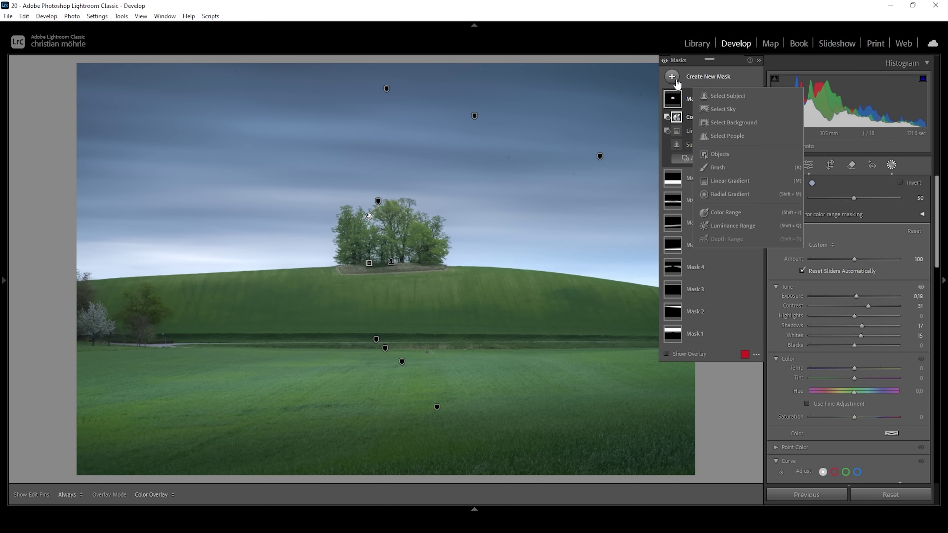
{"action": "left_click", "coordinate": [730, 194]}
{"action": "mouse_move", "coordinate": [151, 261]}
{"action": "left_mouse_down"}
{"action": "mouse_move", "coordinate": [272, 304]}
{"action": "mouse_move", "coordinate": [344, 313]}
{"action": "mouse_move", "coordinate": [349, 305]}
{"action": "left_mouse_up"}
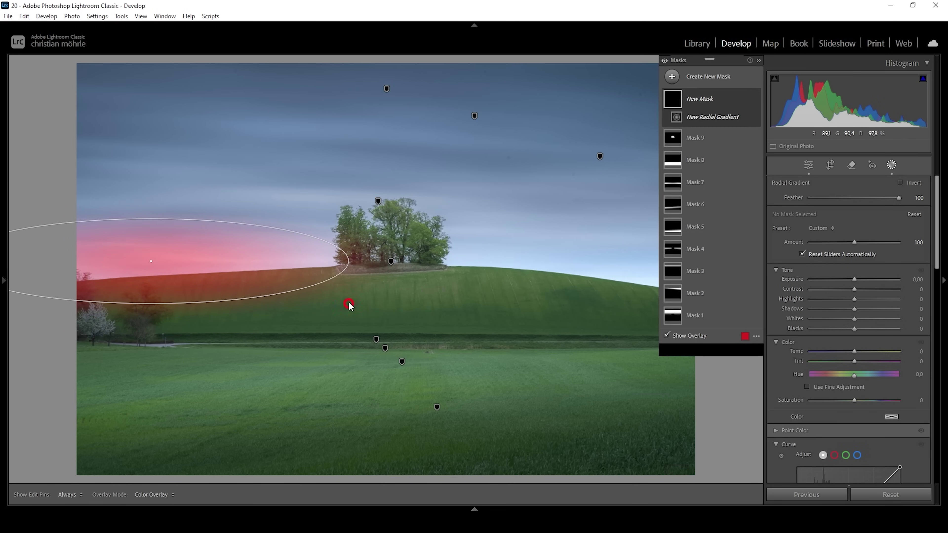
{"action": "left_click_drag", "start_coordinate": [153, 261], "coordinate": [98, 268]}
{"action": "left_click_drag", "start_coordinate": [298, 261], "coordinate": [351, 260]}
{"action": "left_click_drag", "start_coordinate": [99, 268], "coordinate": [105, 265]}
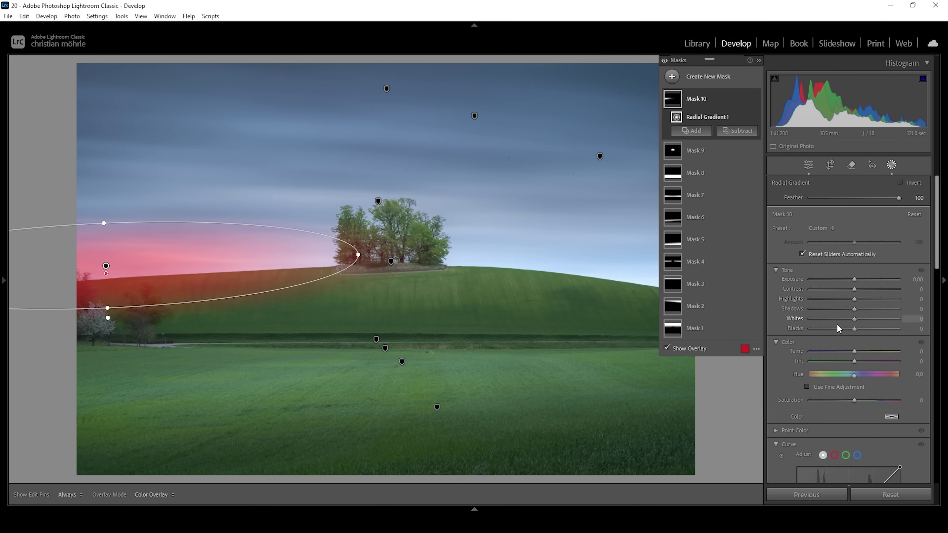
- Set the horizon glow mask's Blacks to 11 and Dehaze to −13, and compare the photo with the mask off and on
{"action": "left_click_drag", "start_coordinate": [855, 329], "coordinate": [854, 328]}
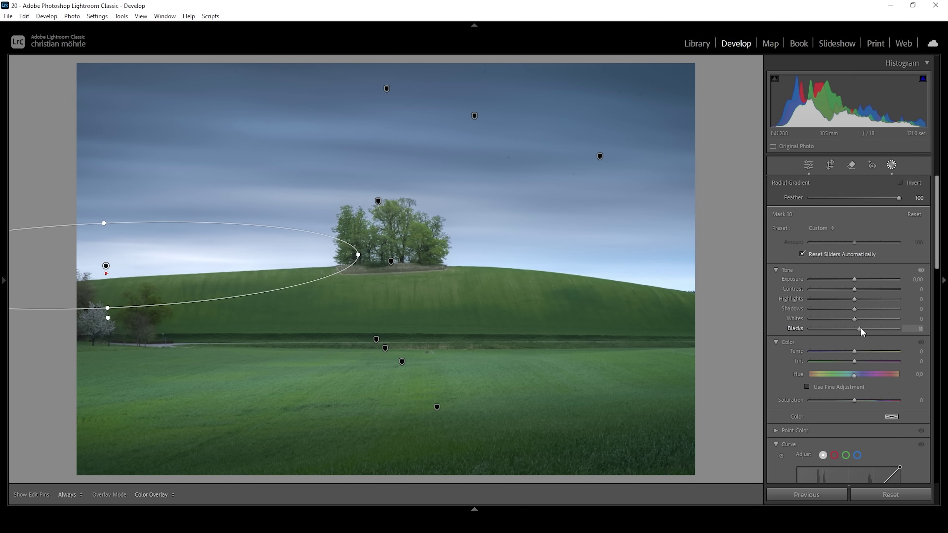
{"action": "left_click_drag", "start_coordinate": [861, 327], "coordinate": [861, 328]}
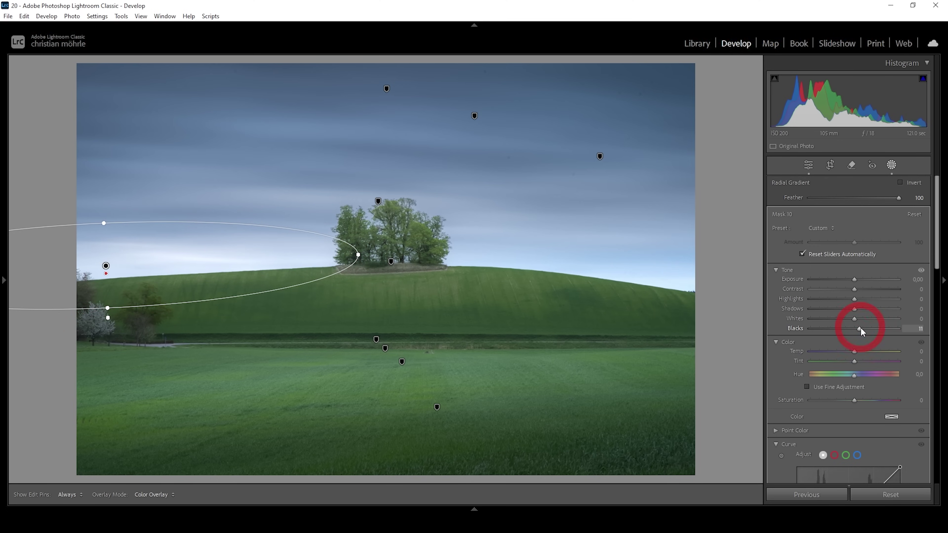
{"action": "left_click_drag", "start_coordinate": [937, 186], "coordinate": [938, 289]}
{"action": "left_click_drag", "start_coordinate": [857, 319], "coordinate": [850, 322]}
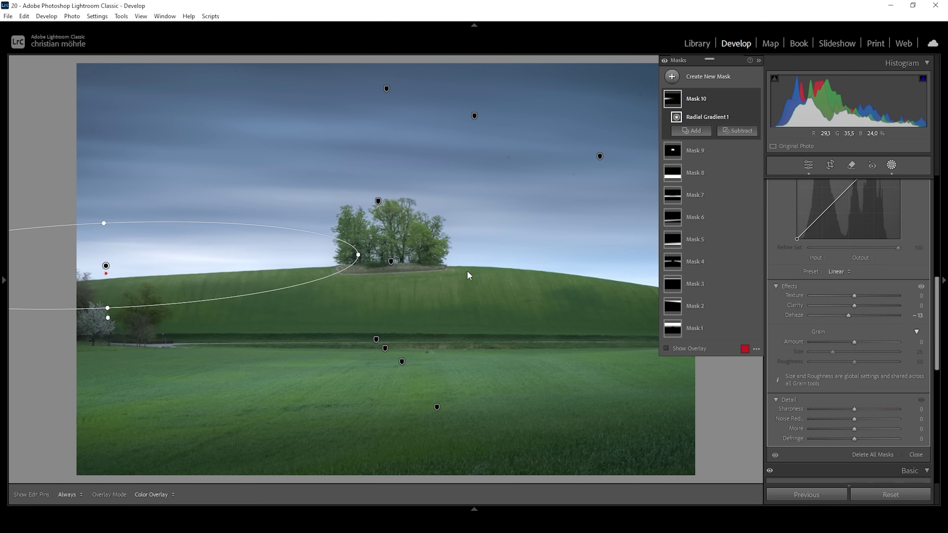
{"action": "left_click", "coordinate": [754, 99]}
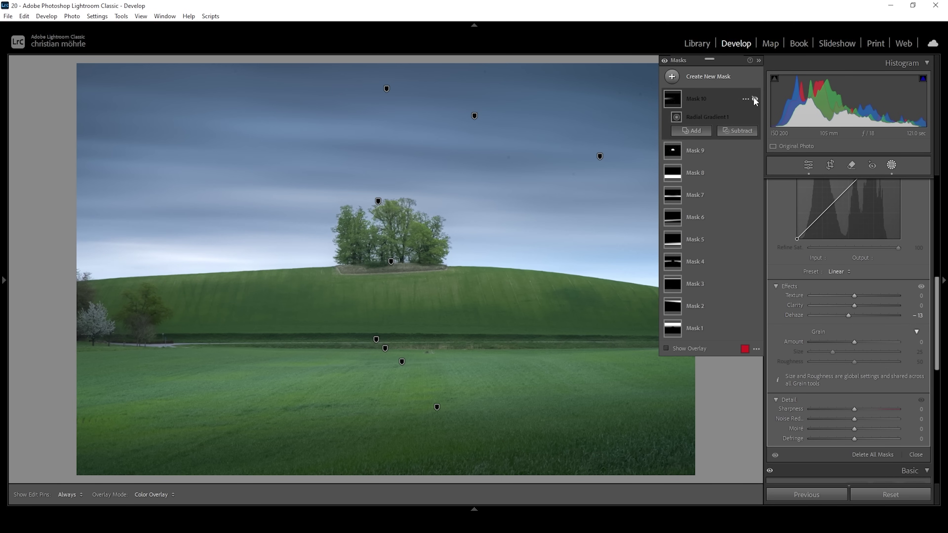
{"action": "left_click", "coordinate": [754, 99]}
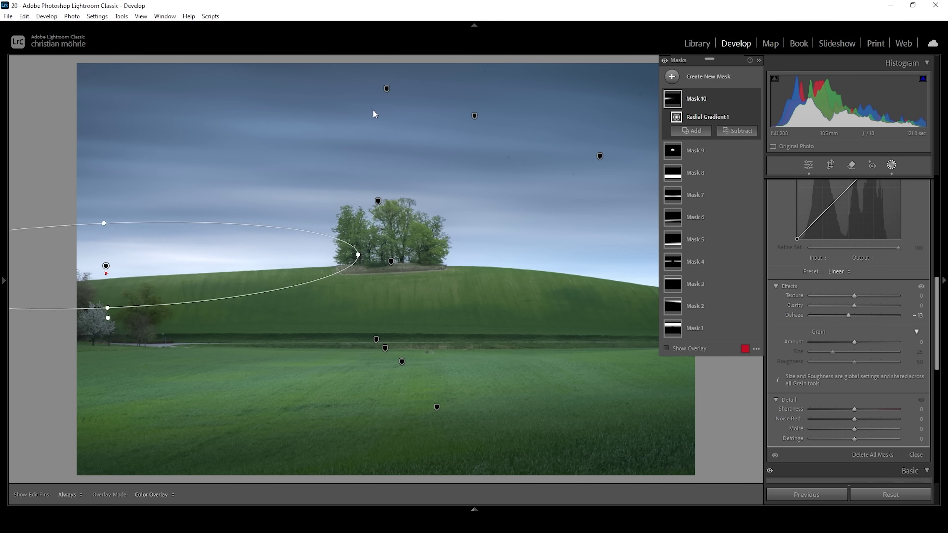
- Add a second wide radial gradient to the glow mask over the horizon right of the trees, and compare the photo with all masks off and on
{"action": "left_click", "coordinate": [695, 131]}
{"action": "left_click", "coordinate": [710, 251]}
{"action": "left_click_drag", "start_coordinate": [551, 261], "coordinate": [719, 302]}
{"action": "left_click_drag", "start_coordinate": [383, 259], "coordinate": [378, 249]}
{"action": "left_click_drag", "start_coordinate": [569, 259], "coordinate": [713, 279]}
{"action": "left_click_drag", "start_coordinate": [522, 271], "coordinate": [476, 265]}
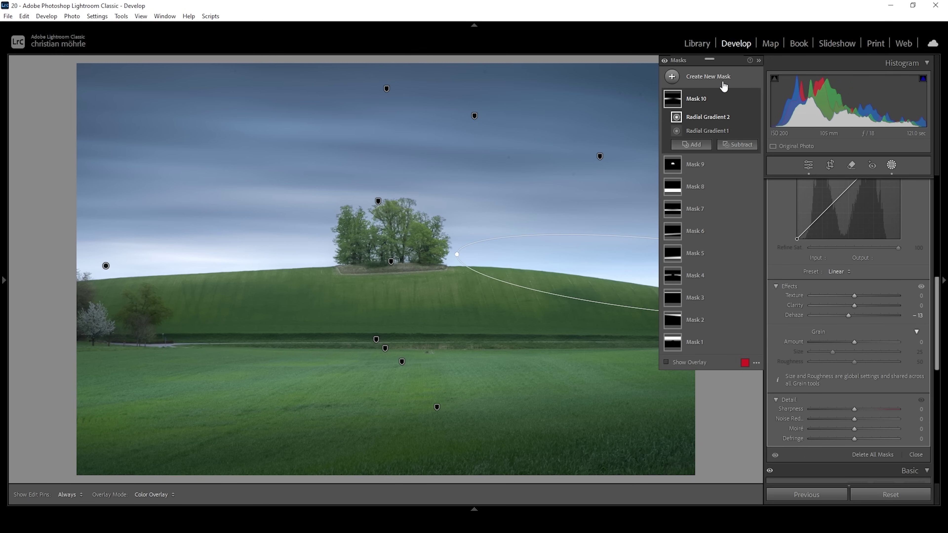
{"action": "left_click", "coordinate": [664, 61]}
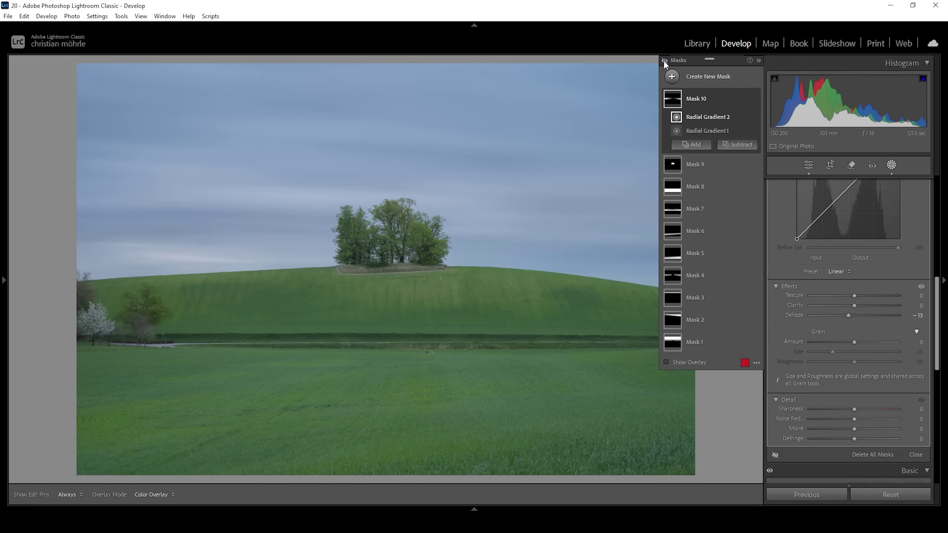
{"action": "left_click", "coordinate": [664, 60]}
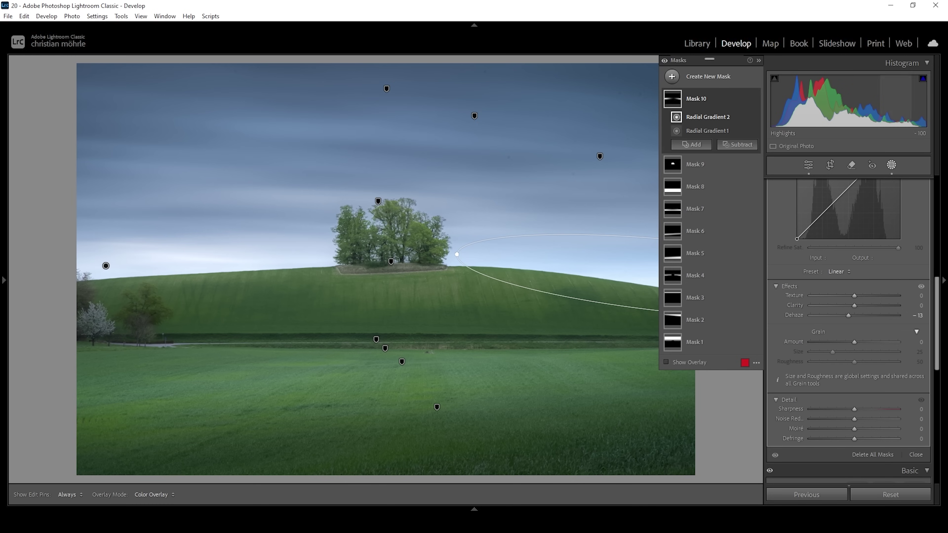
- Return to the global adjustments and shift the Green hue slightly in the Color Mixer
{"action": "left_click", "coordinate": [808, 165]}
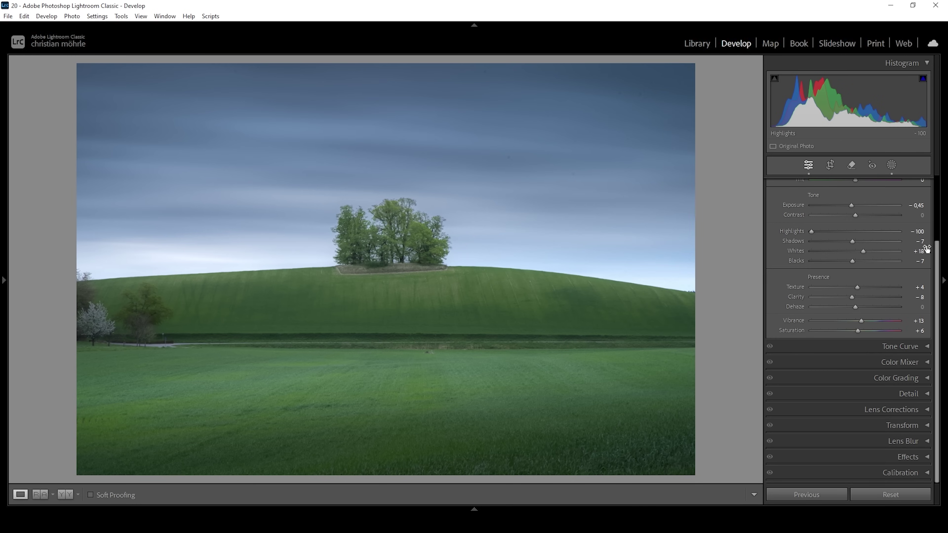
{"action": "left_click", "coordinate": [933, 276]}
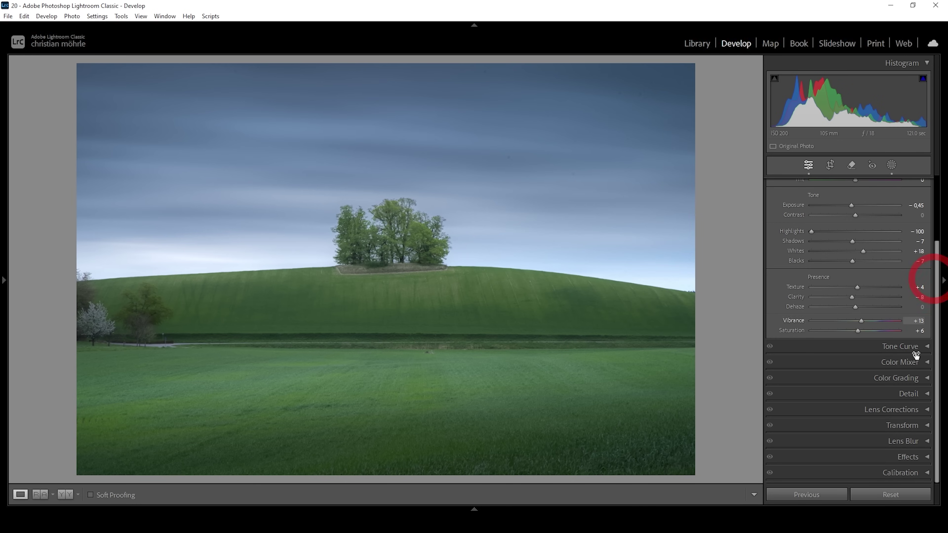
{"action": "left_click", "coordinate": [898, 363]}
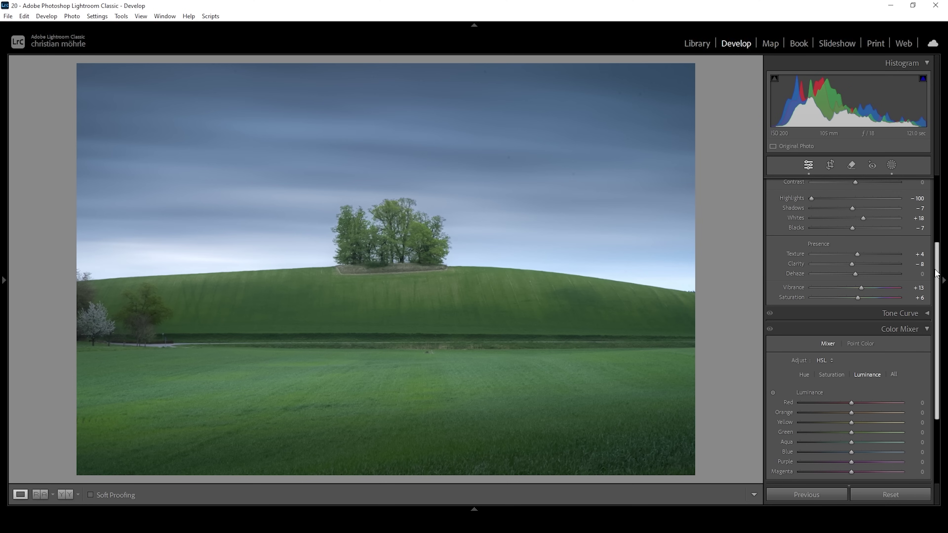
{"action": "scroll", "coordinate": [918, 306], "scroll_direction": "down", "scroll_amount": 3}
{"action": "left_click", "coordinate": [804, 285]}
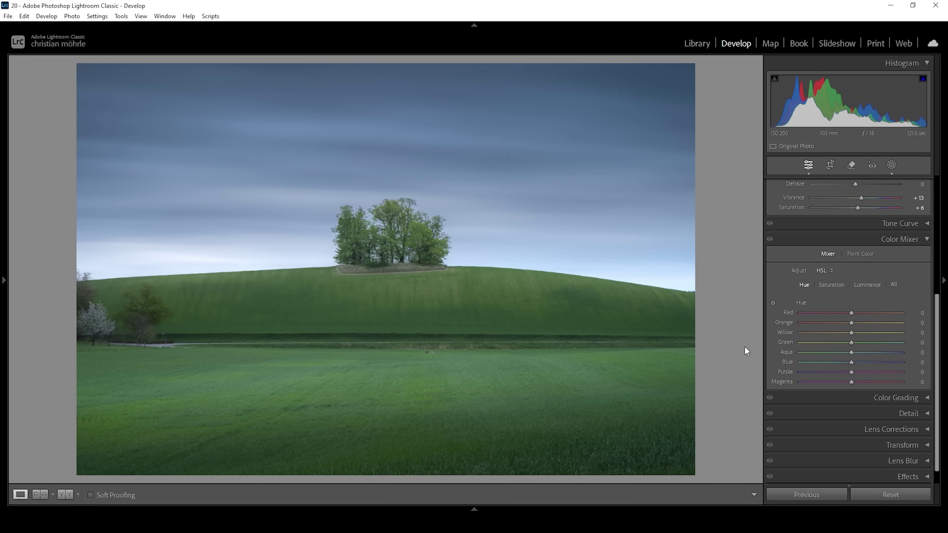
{"action": "left_click_drag", "start_coordinate": [851, 343], "coordinate": [850, 342]}
- Set the Color Mixer's Green saturation to +28 and Blue saturation to +9
{"action": "left_click", "coordinate": [836, 285]}
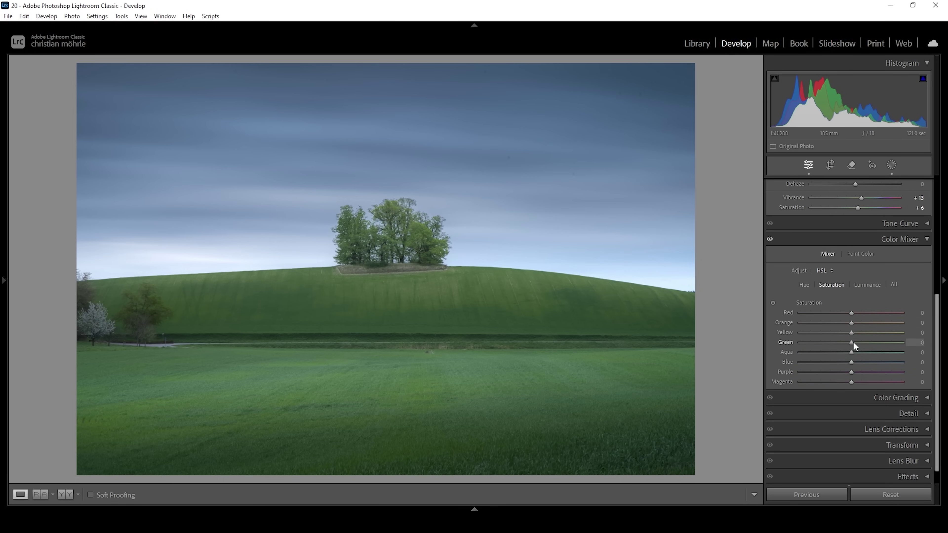
{"action": "left_click_drag", "start_coordinate": [855, 343], "coordinate": [867, 346]}
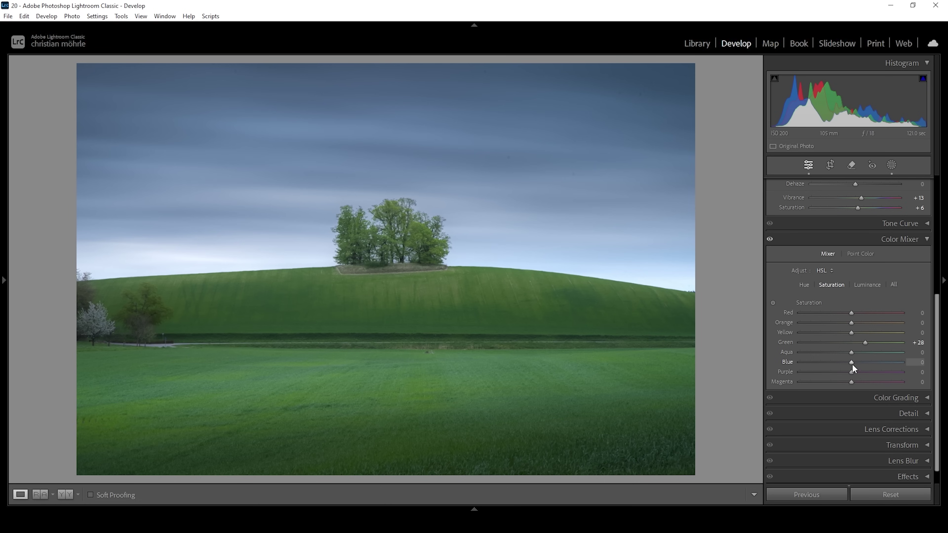
{"action": "left_click_drag", "start_coordinate": [852, 363], "coordinate": [856, 363]}
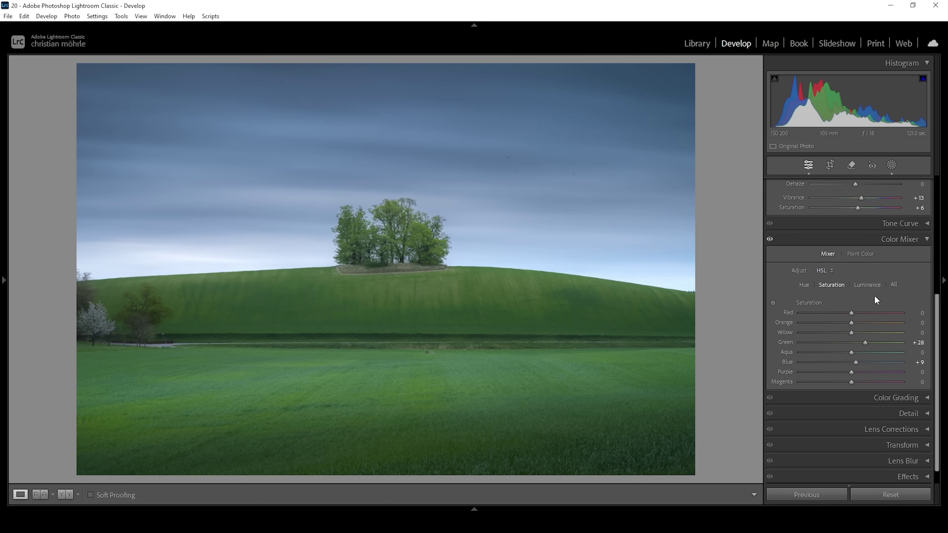
- Raise the Green luminance moderately in the Color Mixer
{"action": "left_click", "coordinate": [863, 285]}
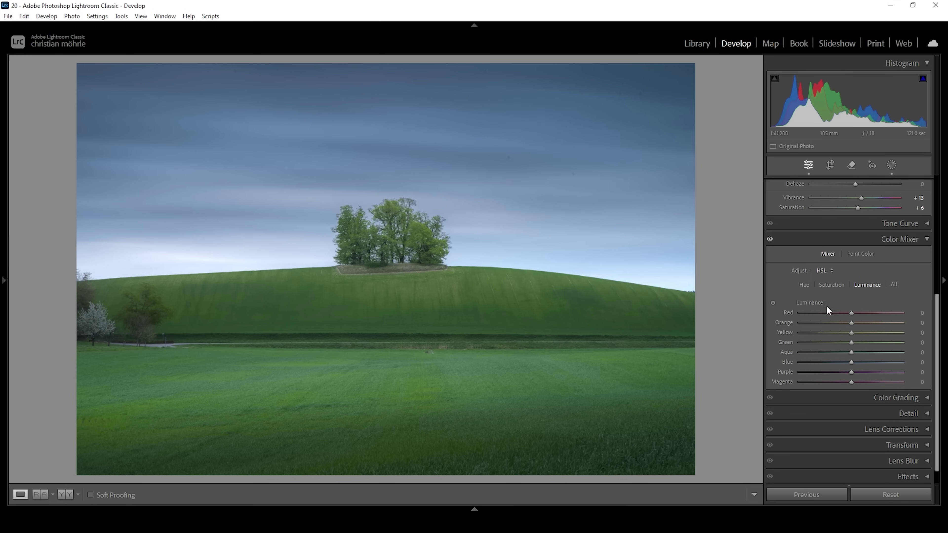
{"action": "left_click_drag", "start_coordinate": [853, 343], "coordinate": [862, 342]}
{"action": "left_click_drag", "start_coordinate": [863, 343], "coordinate": [863, 343]}
{"action": "left_click", "coordinate": [918, 239]}
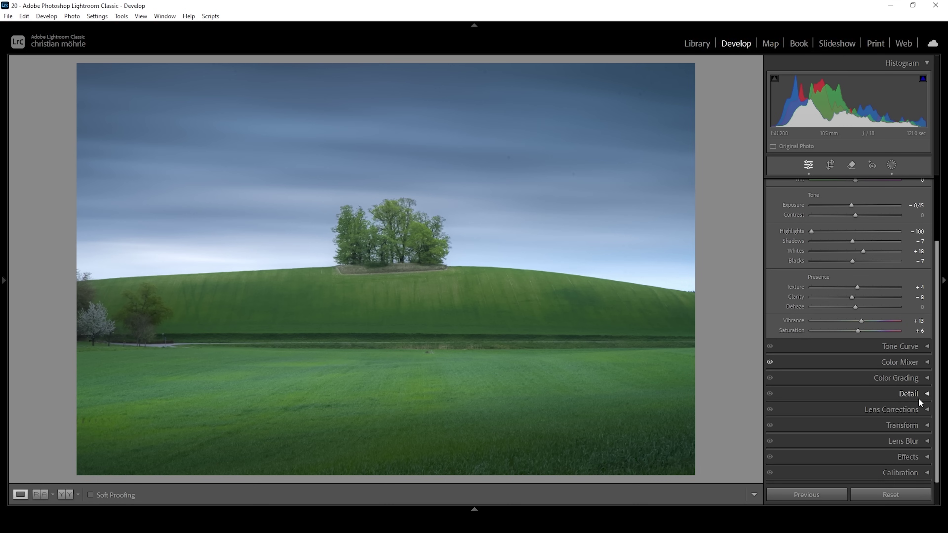
- In Calibration, lower the Blue Primary hue slightly and raise the Blue Primary saturation a little
{"action": "left_click", "coordinate": [863, 473]}
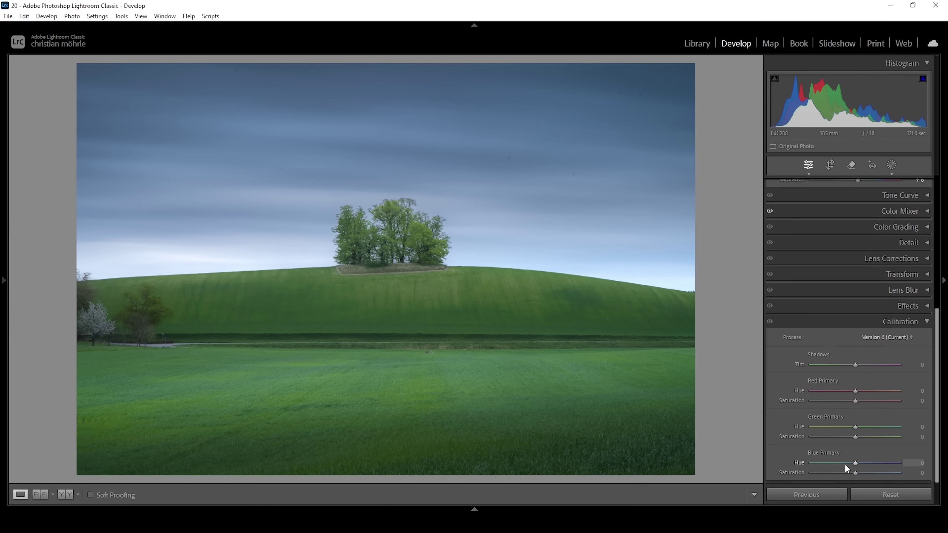
{"action": "left_click_drag", "start_coordinate": [856, 464], "coordinate": [853, 464]}
{"action": "left_click_drag", "start_coordinate": [856, 473], "coordinate": [859, 473]}
{"action": "left_click_drag", "start_coordinate": [859, 473], "coordinate": [862, 473]}
- Set the sharpening Radius to 0,5 and Detail to 100
{"action": "left_click", "coordinate": [906, 244]}
{"action": "left_click_drag", "start_coordinate": [813, 314], "coordinate": [734, 315]}
{"action": "left_click_drag", "start_coordinate": [836, 323], "coordinate": [942, 322]}
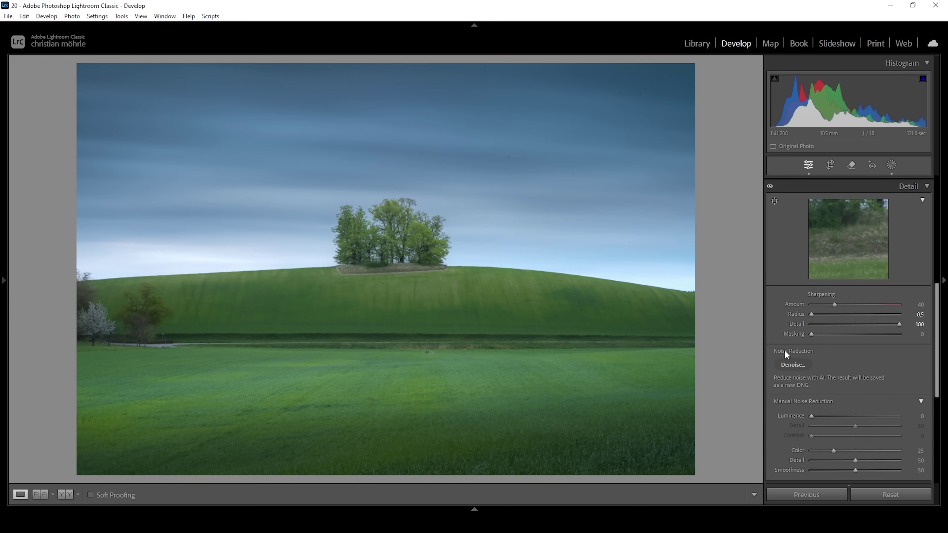
- Set the sharpening Masking to 61 and the sharpening Amount to 78
{"action": "left_click_drag", "start_coordinate": [812, 334], "coordinate": [865, 335]}
{"action": "left_click", "coordinate": [840, 304]}
- Open the photo as a Smart Object in Photoshop and duplicate the photo layer there
{"action": "left_click", "coordinate": [474, 510]}
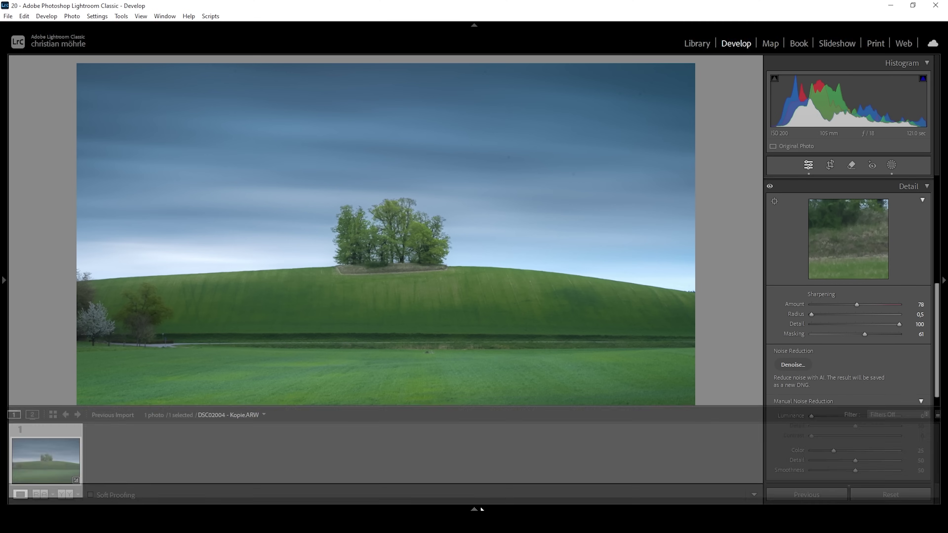
{"action": "right_click", "coordinate": [48, 462]}
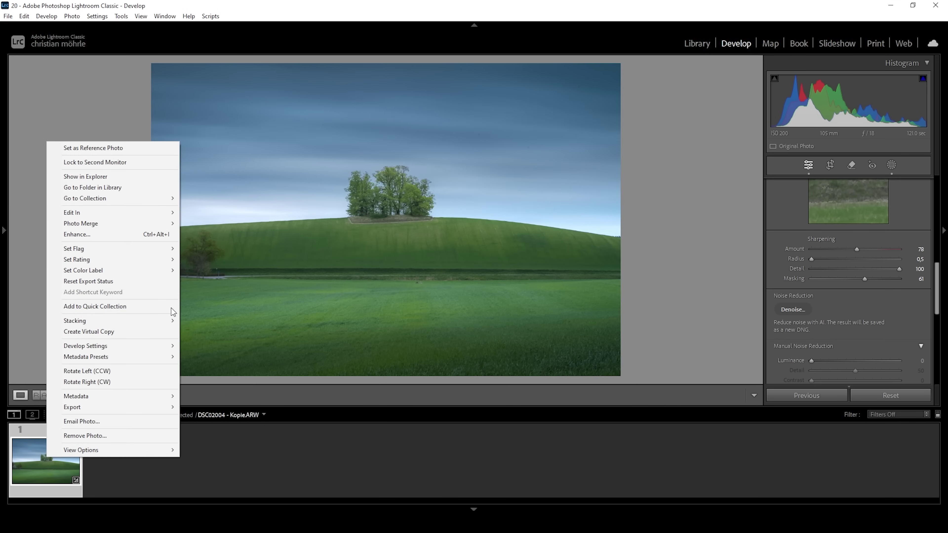
{"action": "mouse_move", "coordinate": [107, 216]}
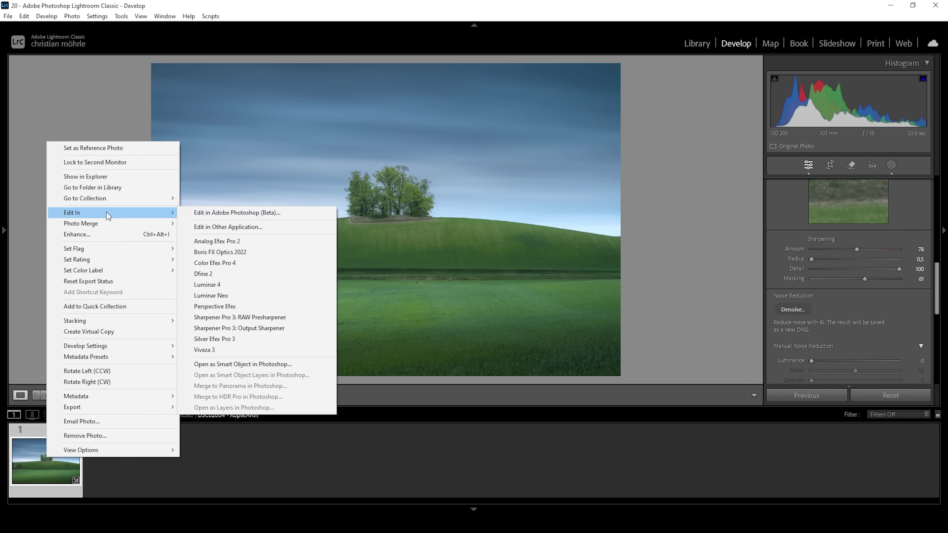
{"action": "left_click", "coordinate": [248, 364]}
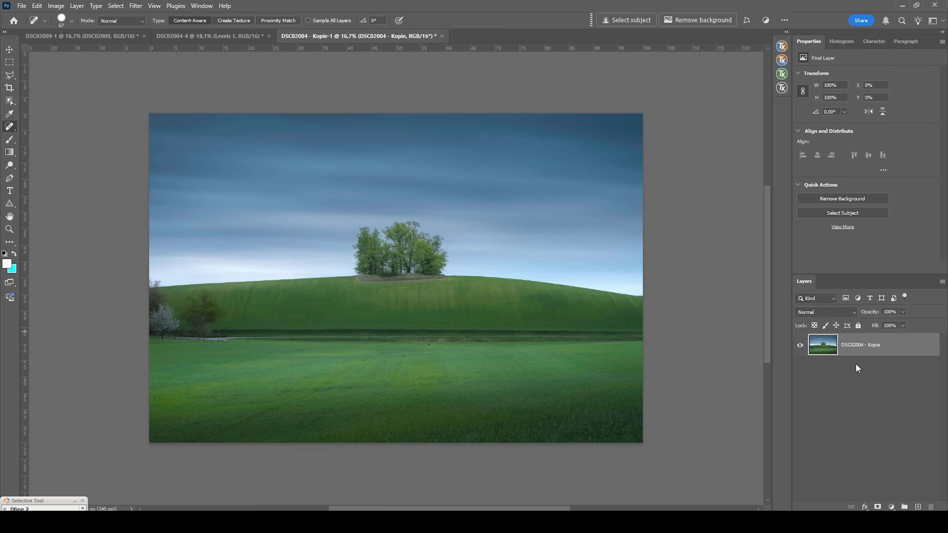
{"action": "key", "text": "ctrl+j"}
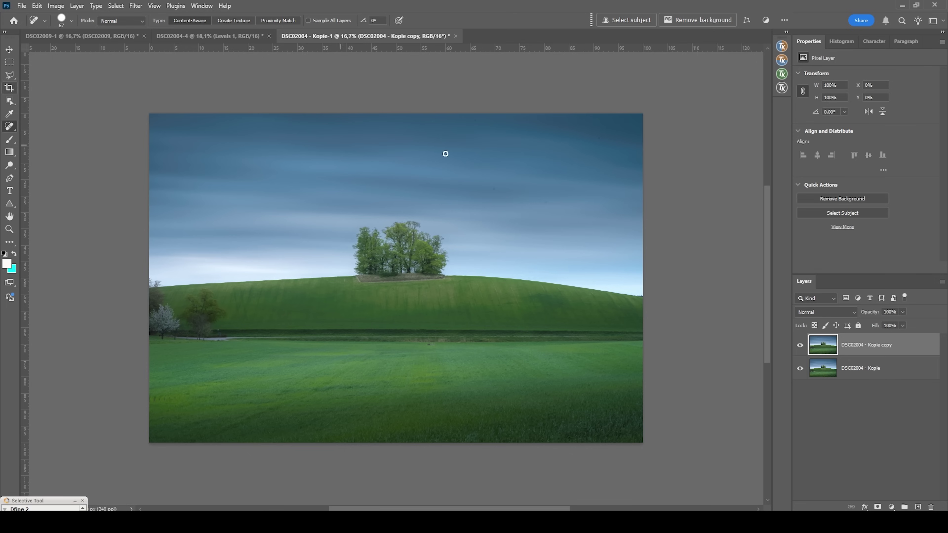
- Remove the dark dust spots scattered across the sky with the Spot Healing Brush on the copied layer
{"action": "scroll", "coordinate": [592, 142], "scroll_direction": "up", "scroll_amount": 2}
{"action": "scroll", "coordinate": [570, 272], "scroll_direction": "up", "scroll_amount": 3}
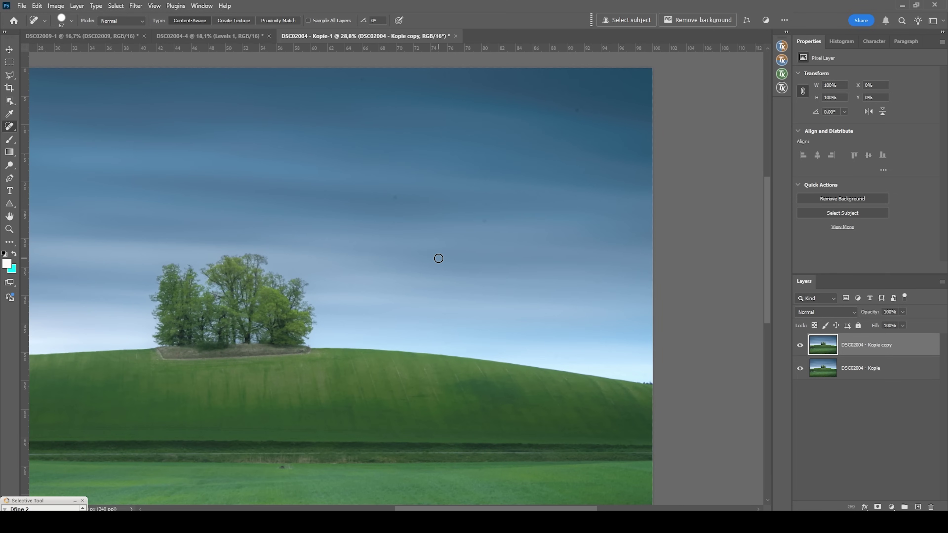
{"action": "scroll", "coordinate": [439, 258], "scroll_direction": "up", "scroll_amount": 1}
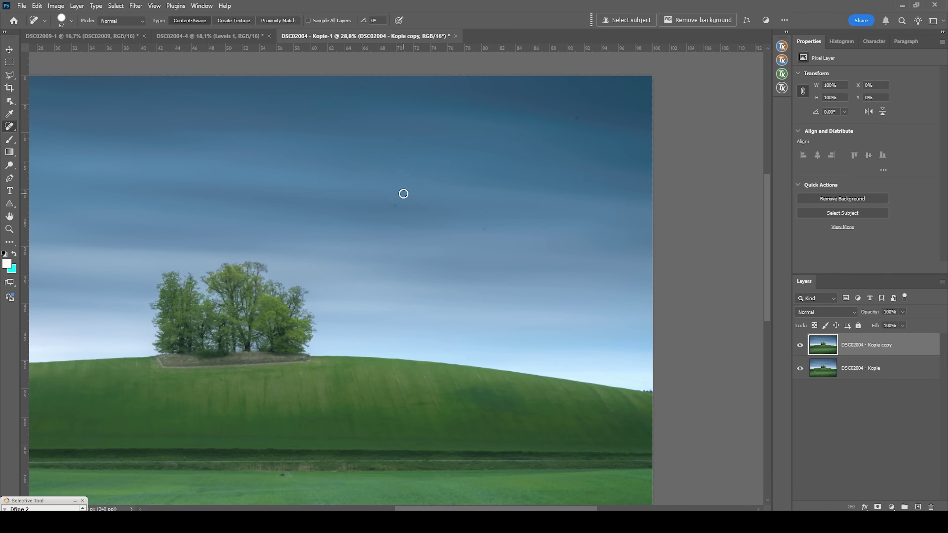
{"action": "scroll", "coordinate": [590, 201], "scroll_direction": "up", "scroll_amount": 2}
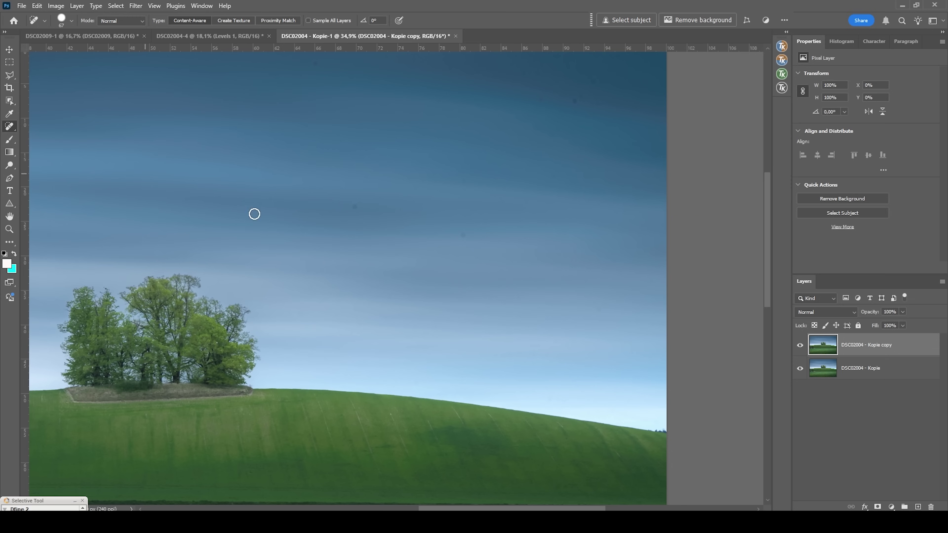
{"action": "left_click", "coordinate": [354, 205]}
{"action": "scroll", "coordinate": [463, 236], "scroll_direction": "up", "scroll_amount": 4}
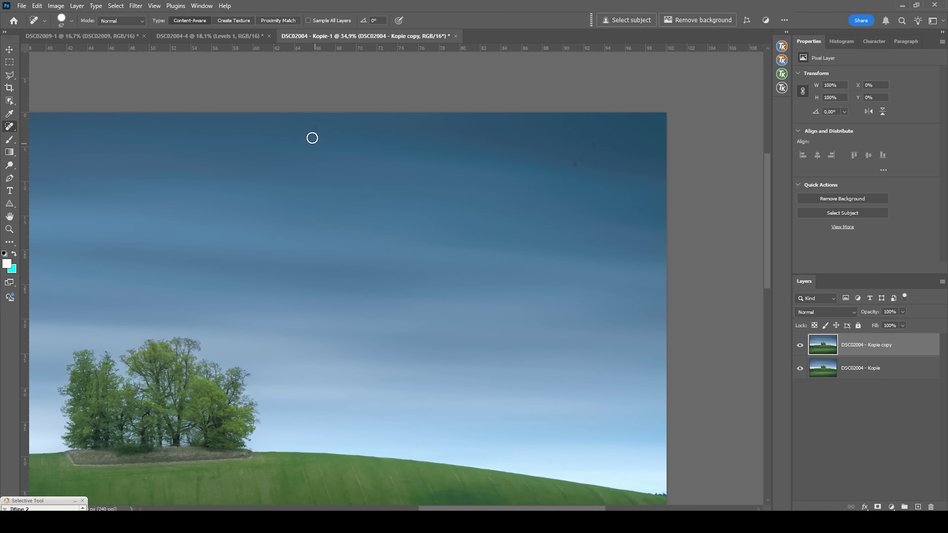
{"action": "left_click", "coordinate": [533, 135]}
{"action": "left_click", "coordinate": [577, 159]}
{"action": "left_click", "coordinate": [594, 141]}
{"action": "left_click", "coordinate": [138, 60]}
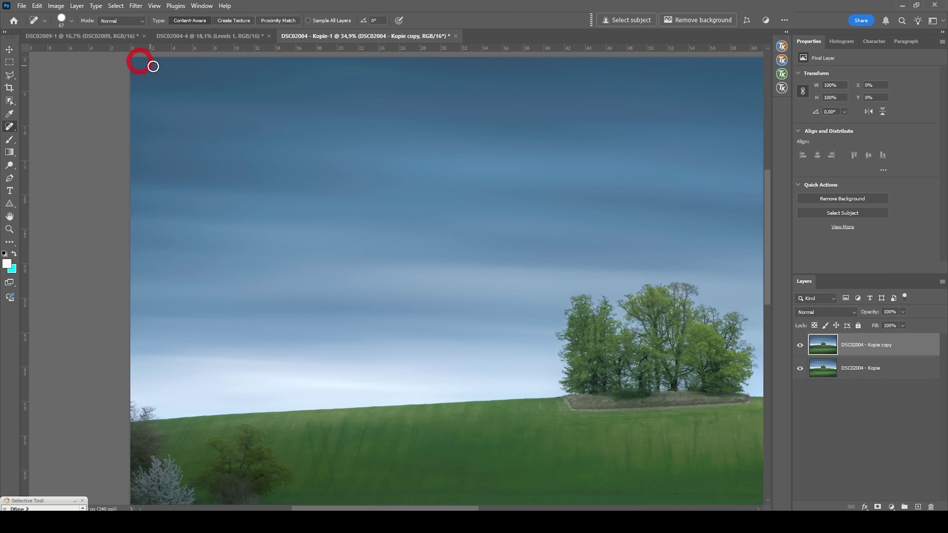
- Select the blossoming tree, the neighbouring trees, the signpost and the path section at the photo's left edge with the Polygonal Lasso
{"action": "scroll", "coordinate": [307, 236], "scroll_direction": "down", "scroll_amount": 2}
{"action": "scroll", "coordinate": [326, 260], "scroll_direction": "down", "scroll_amount": 3}
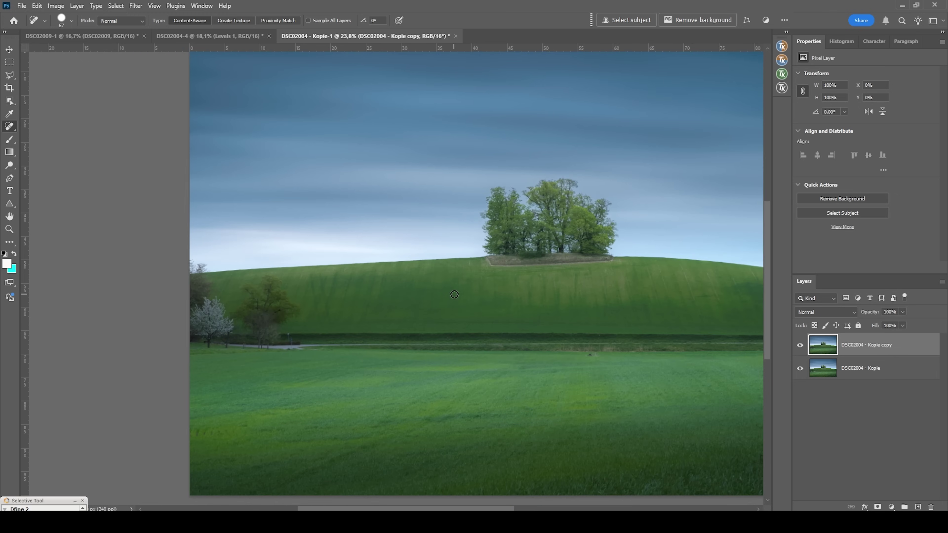
{"action": "scroll", "coordinate": [451, 292], "scroll_direction": "down", "scroll_amount": 1}
{"action": "scroll", "coordinate": [286, 276], "scroll_direction": "up", "scroll_amount": 8}
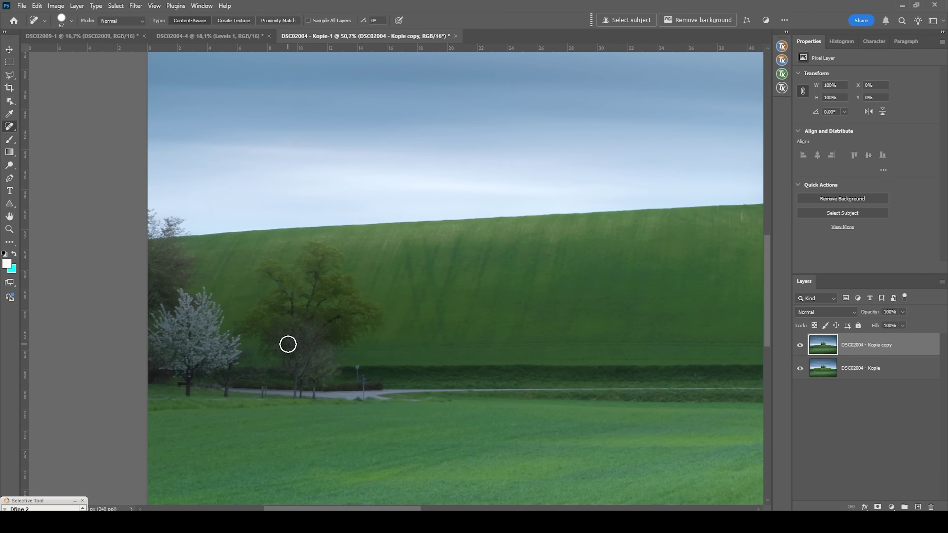
{"action": "key", "text": "l"}
{"action": "left_click", "coordinate": [144, 388]}
{"action": "left_click", "coordinate": [181, 392]}
{"action": "left_click", "coordinate": [181, 406]}
{"action": "left_click", "coordinate": [194, 405]}
{"action": "left_click", "coordinate": [202, 393]}
{"action": "left_click", "coordinate": [217, 395]}
{"action": "left_click", "coordinate": [218, 403]}
{"action": "left_click", "coordinate": [228, 404]}
{"action": "left_click", "coordinate": [234, 395]}
{"action": "left_click", "coordinate": [256, 399]}
{"action": "left_click", "coordinate": [257, 402]}
{"action": "left_click", "coordinate": [264, 403]}
{"action": "left_click", "coordinate": [273, 398]}
{"action": "left_click", "coordinate": [287, 398]}
{"action": "left_click", "coordinate": [287, 404]}
{"action": "left_click", "coordinate": [324, 403]}
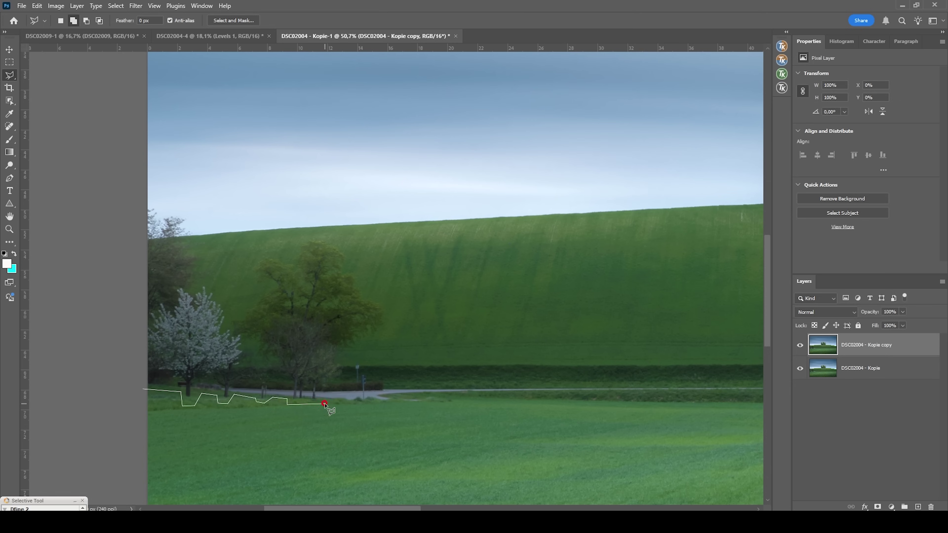
{"action": "left_click", "coordinate": [394, 401]}
{"action": "left_click_drag", "start_coordinate": [385, 383], "coordinate": [235, 313]}
{"action": "key", "text": "Return"}
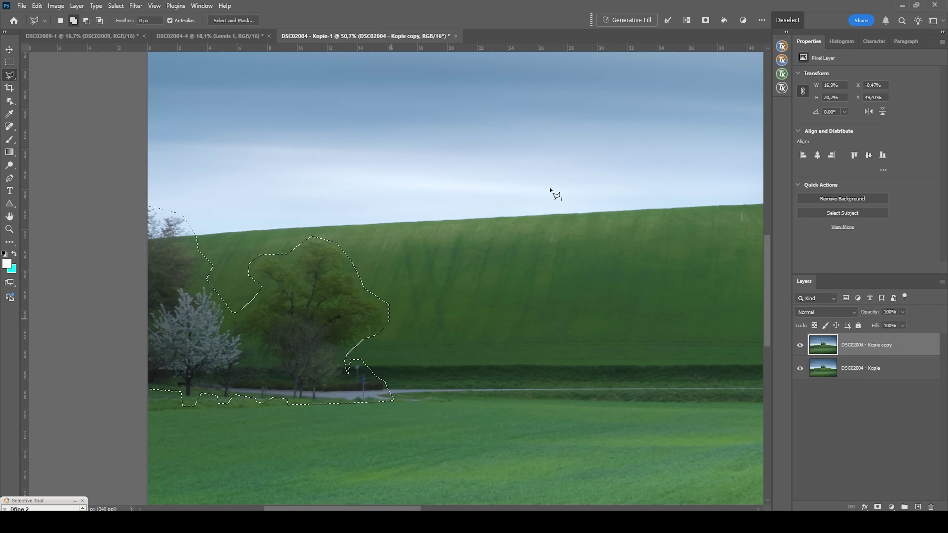
- Replace the selected trees with a Generative Fill, leaving the prompt empty
{"action": "left_click", "coordinate": [623, 20]}
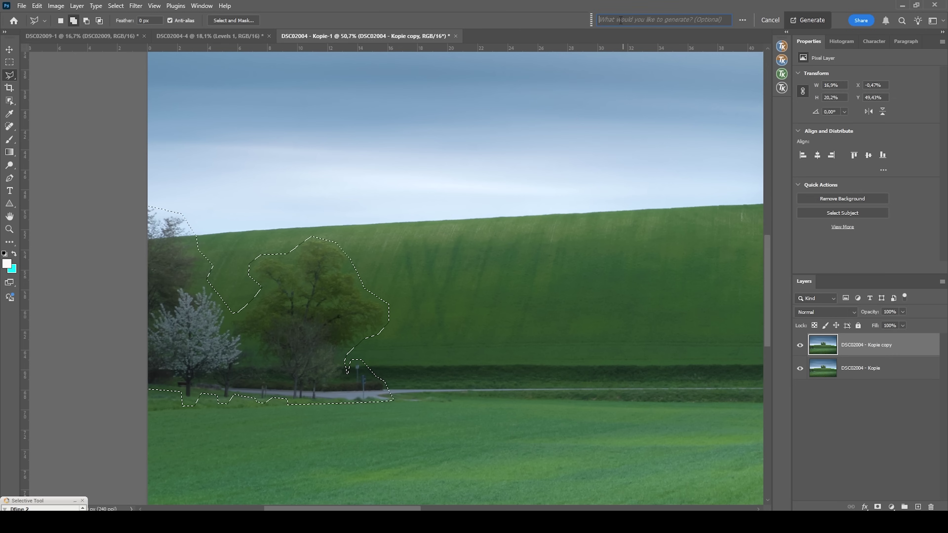
{"action": "left_click", "coordinate": [807, 21]}
{"action": "scroll", "coordinate": [492, 243], "scroll_direction": "down", "scroll_amount": 5}
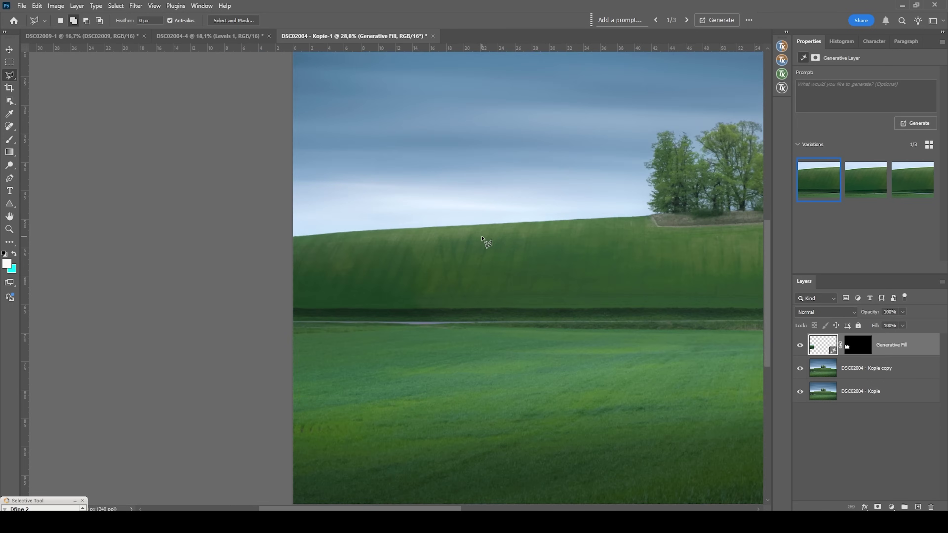
{"action": "scroll", "coordinate": [474, 241], "scroll_direction": "right", "scroll_amount": 5}
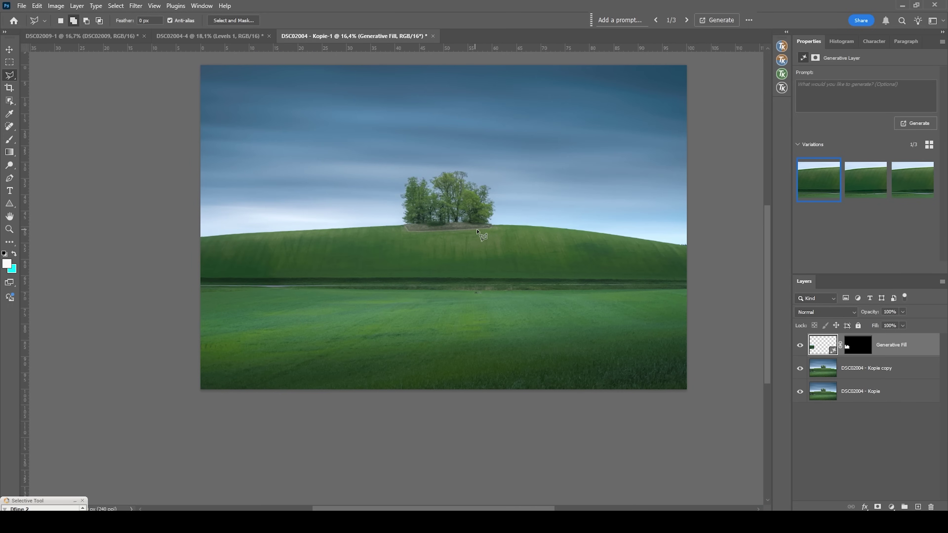
- Clone clean hill edge over the small distant trees at the horizon's right end with the Clone Stamp on the copied photo layer
{"action": "scroll", "coordinate": [523, 224], "scroll_direction": "up", "scroll_amount": 3}
{"action": "scroll", "coordinate": [584, 204], "scroll_direction": "right", "scroll_amount": 5}
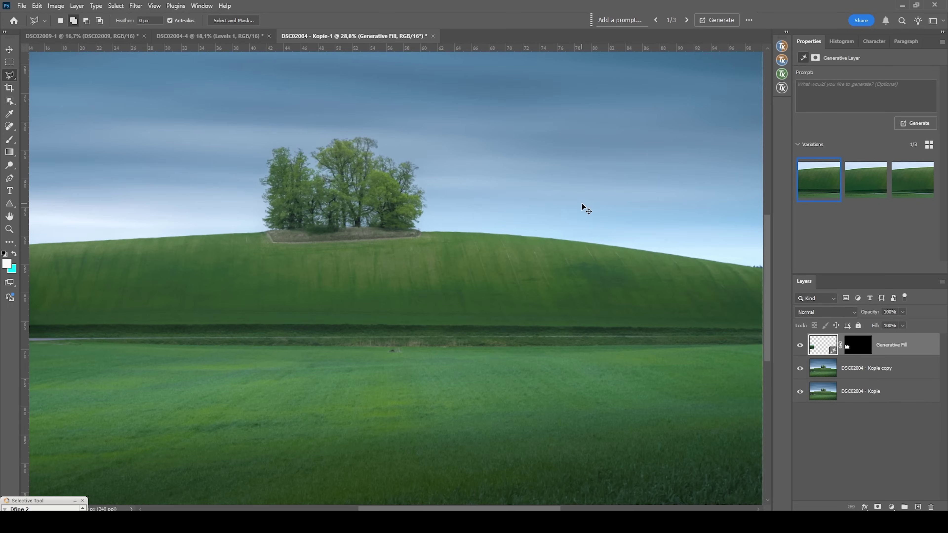
{"action": "scroll", "coordinate": [617, 224], "scroll_direction": "up", "scroll_amount": 6}
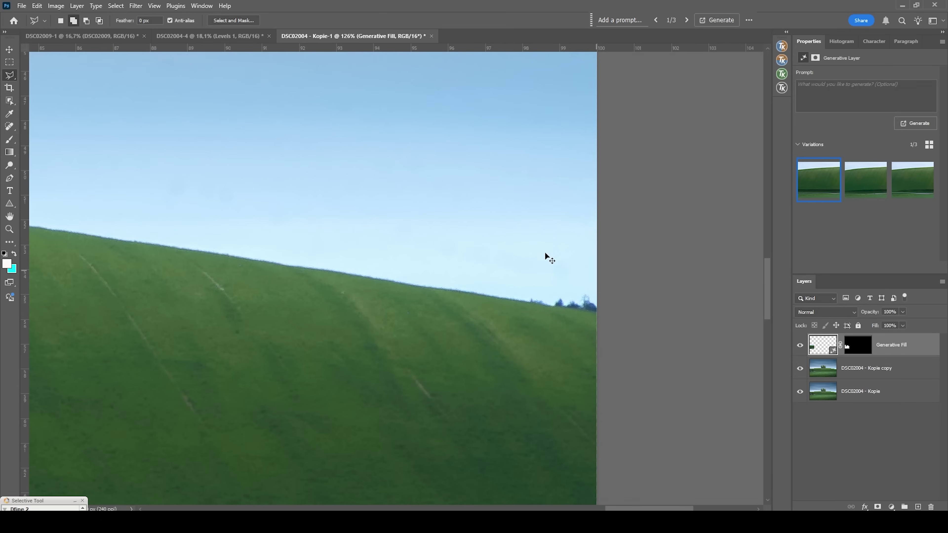
{"action": "left_click_drag", "start_coordinate": [9, 126], "coordinate": [74, 128]}
{"action": "left_click", "coordinate": [74, 129]}
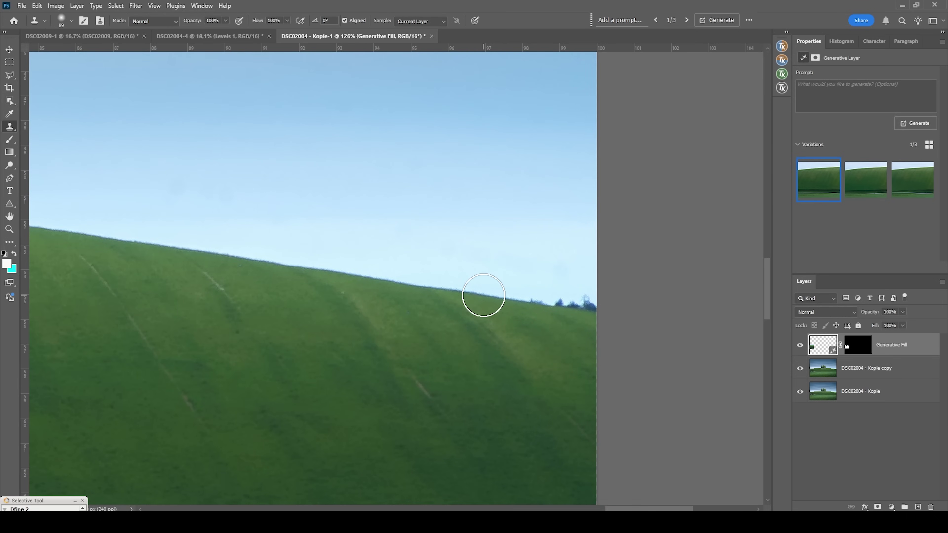
{"action": "key", "text": "alt+bracketleft"}
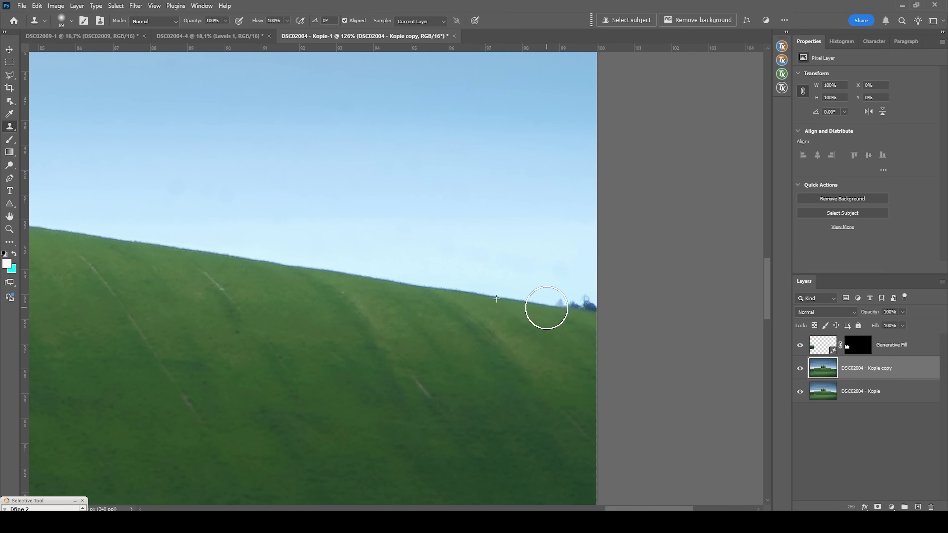
{"action": "left_click_drag", "start_coordinate": [571, 313], "coordinate": [589, 313]}
{"action": "key", "text": "ctrl+0"}
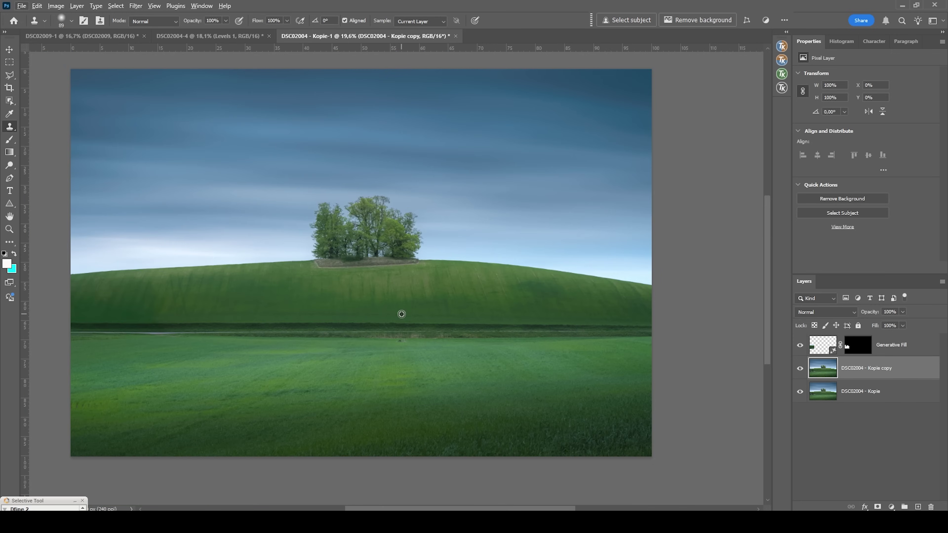